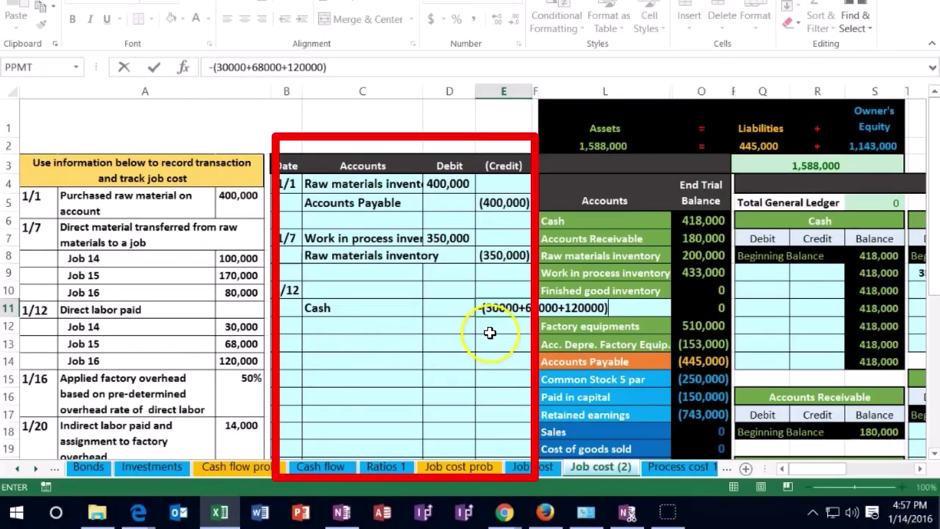
Enter the 1/12 cash credit as -(30000+68000+120000) and the matching debit in D10 as -E11
key(Return)
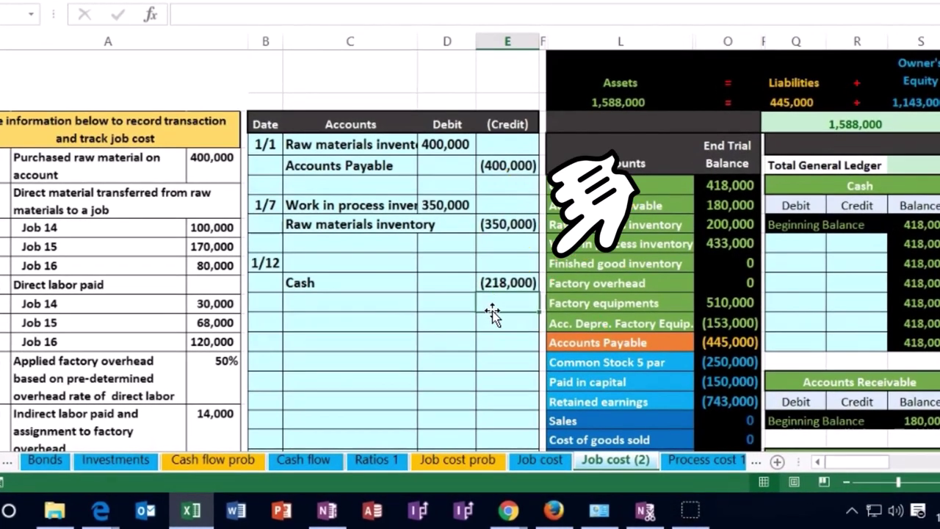
key(Left)
key(Up)
key(Up)
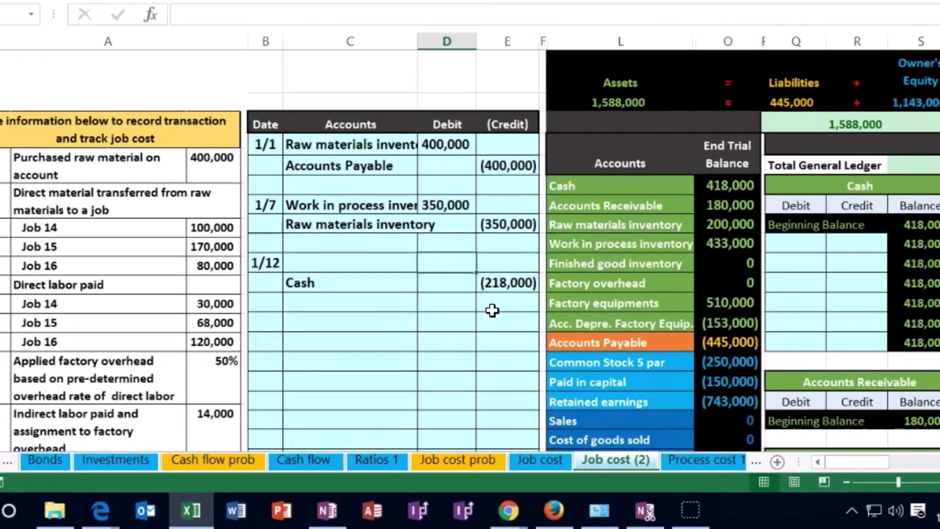
text(-)
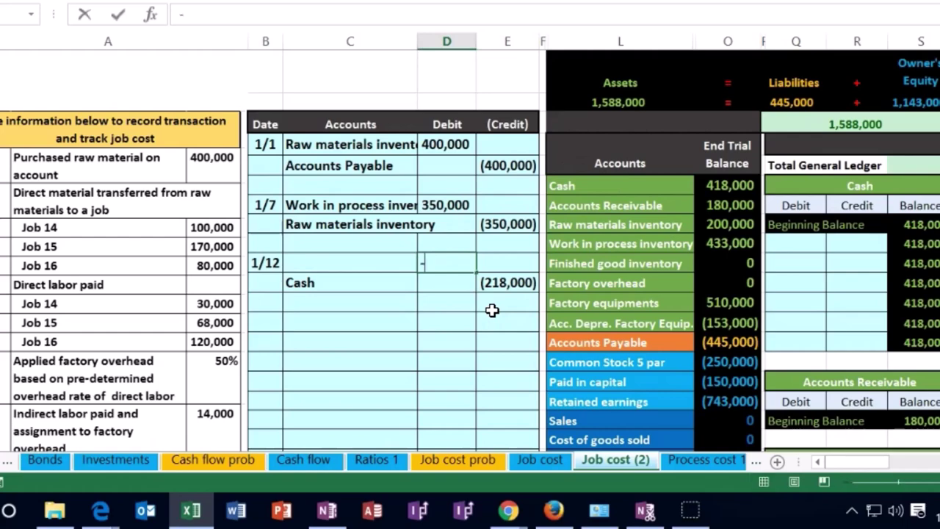
key(Down)
key(Right)
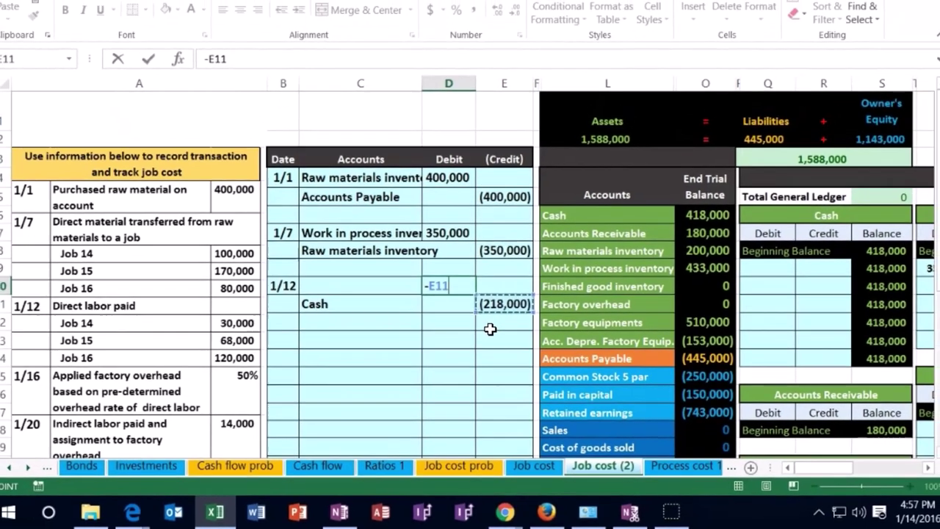
key(Return)
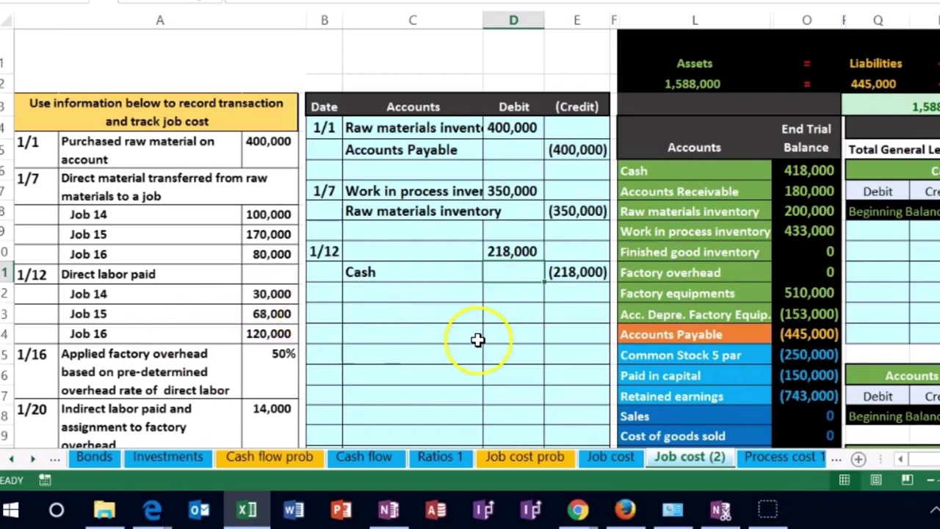
Copy the Work in process inventory account name from the trial balance into C10 as values only, as the 1/12 debit account
scroll(478, 339, down, 1)
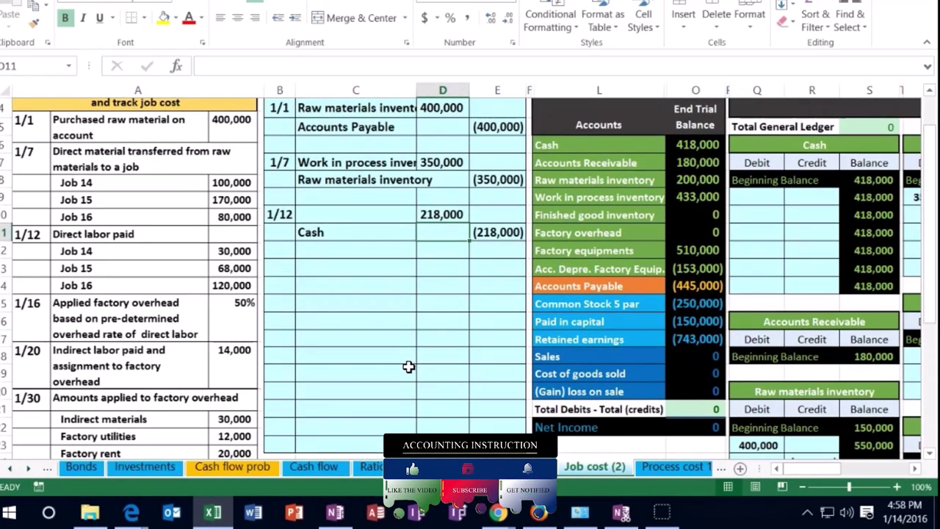
scroll(408, 366, up, 2)
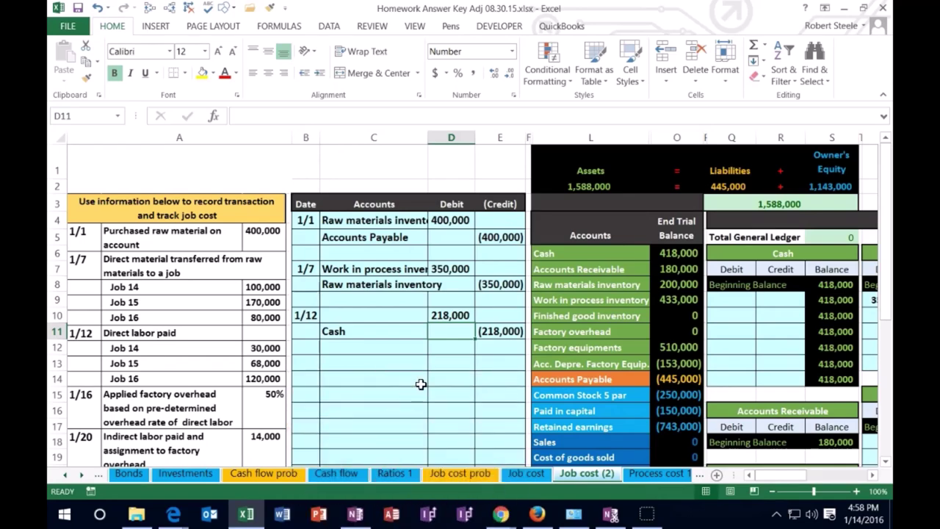
click(410, 315)
drag(558, 442, 674, 445)
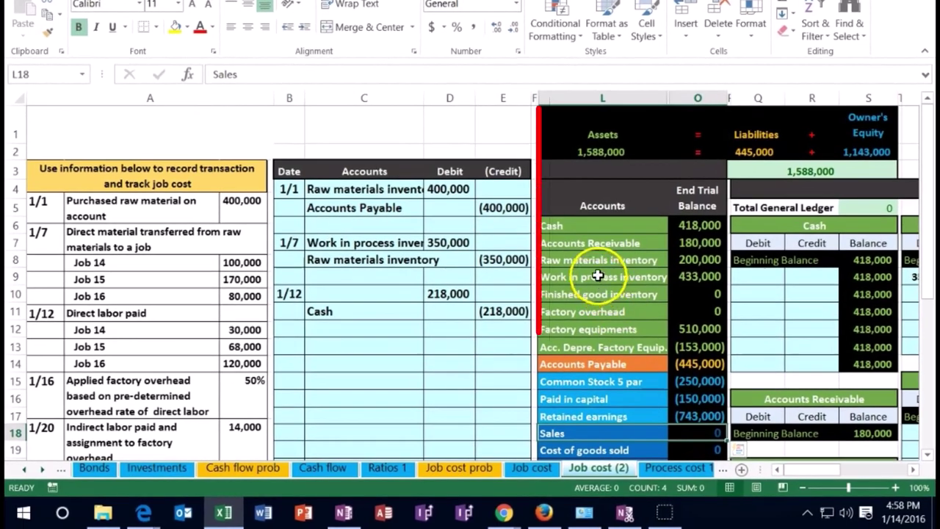
drag(593, 263, 591, 292)
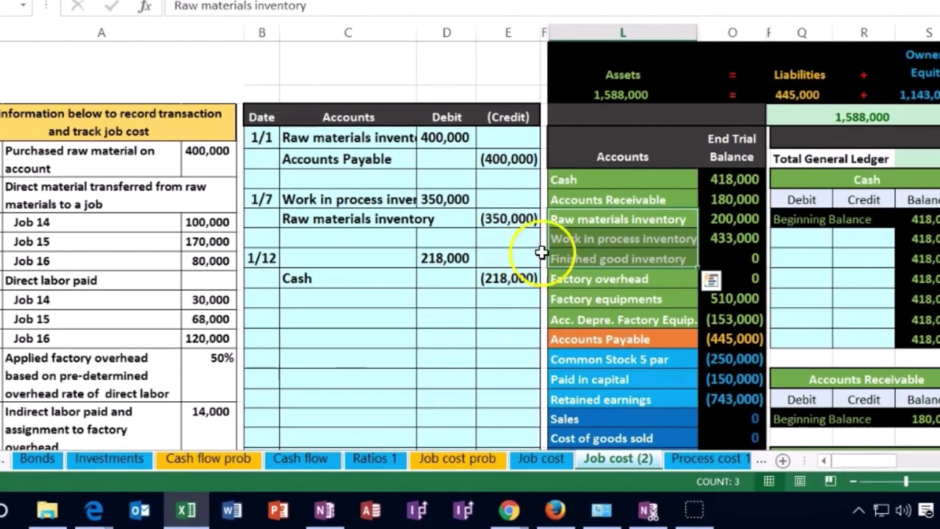
click(565, 239)
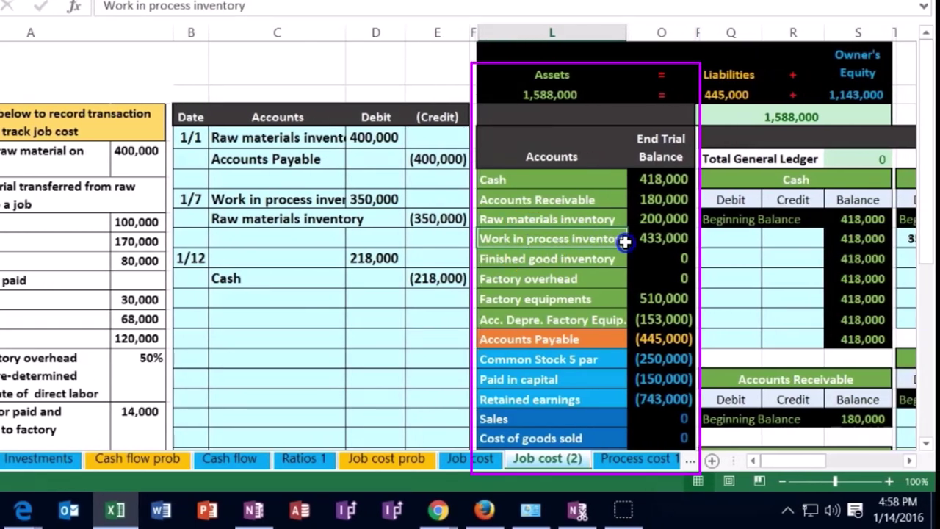
drag(624, 241, 630, 239)
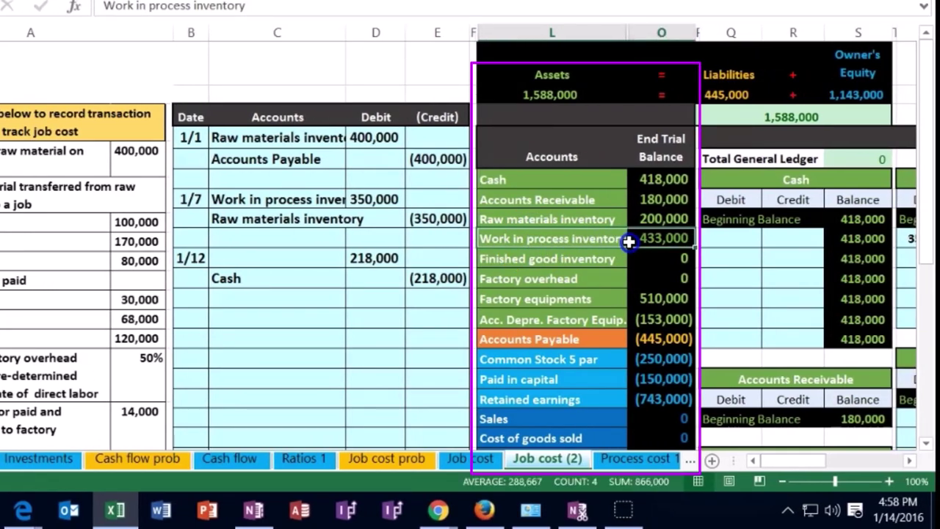
click(584, 240)
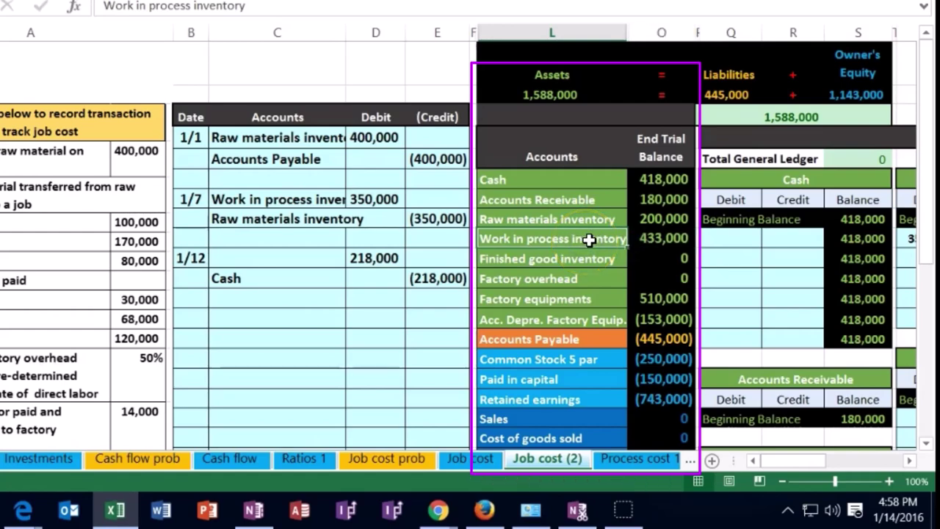
right_click(589, 240)
click(657, 46)
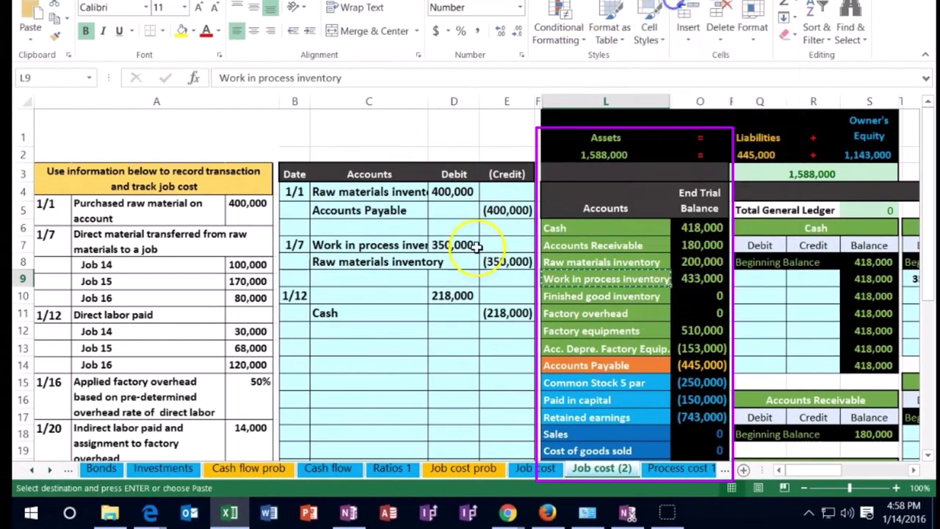
click(349, 291)
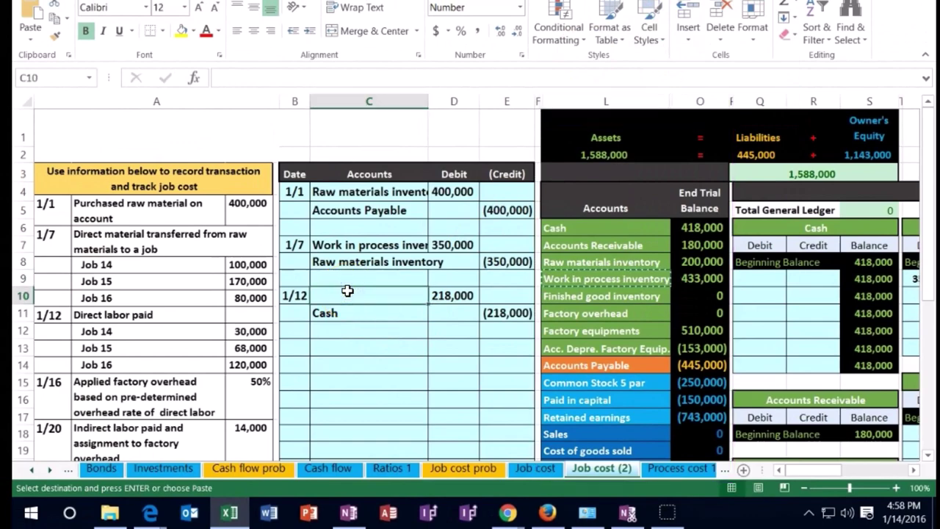
right_click(348, 292)
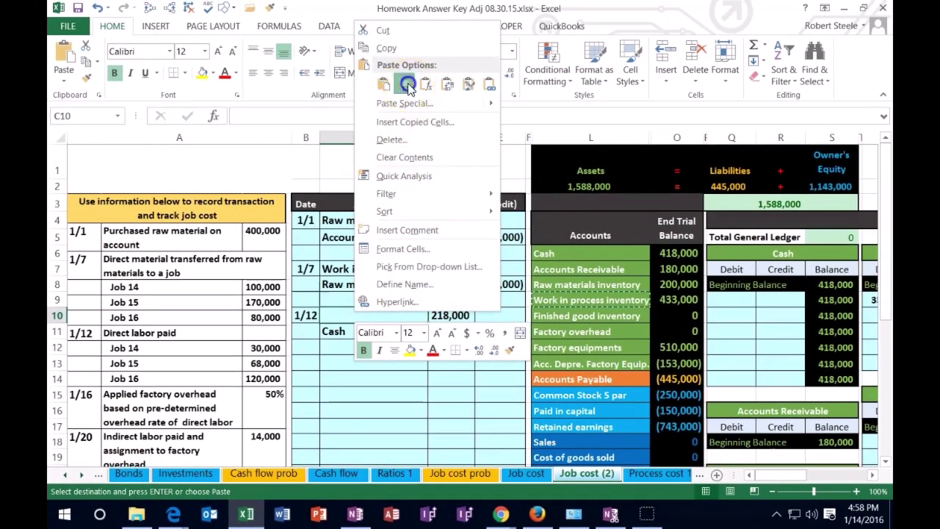
click(406, 43)
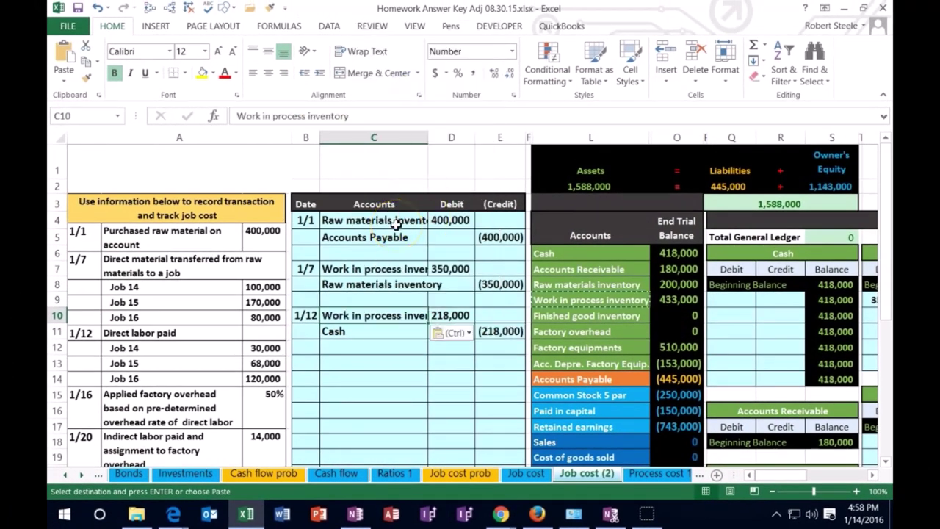
Examine the 1/12 work in process debit against its trial balance line, with the general ledger accounts in view
click(772, 491)
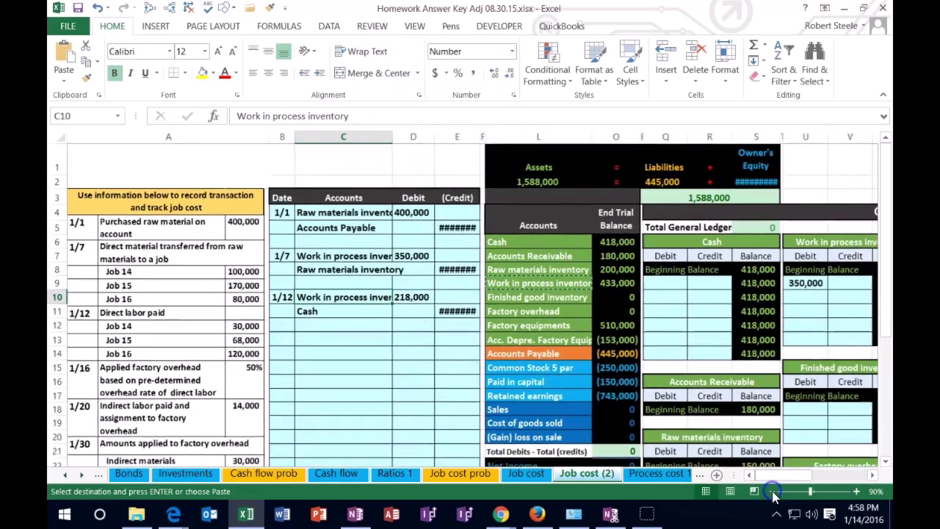
click(772, 491)
click(420, 304)
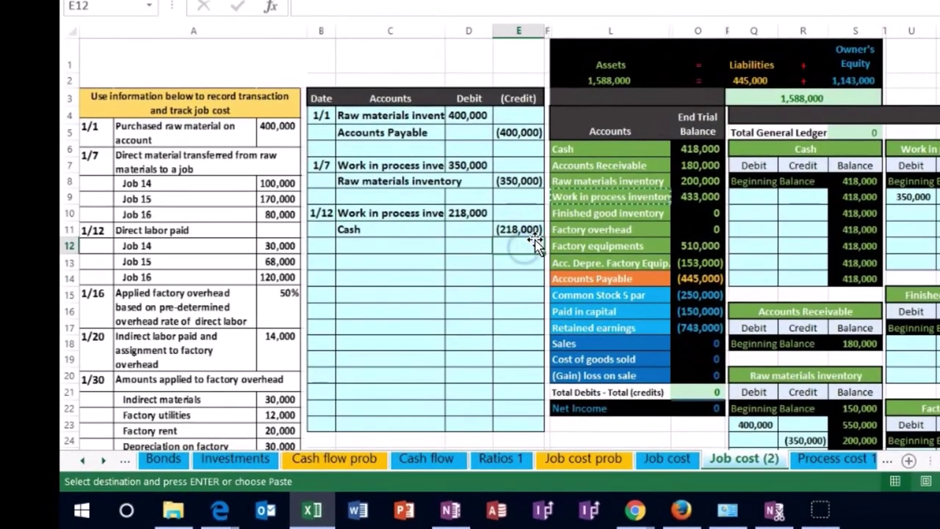
key(ctrl+Right)
key(ctrl+Right)
key(ctrl+Right)
key(ctrl+Right)
key(ctrl+Right)
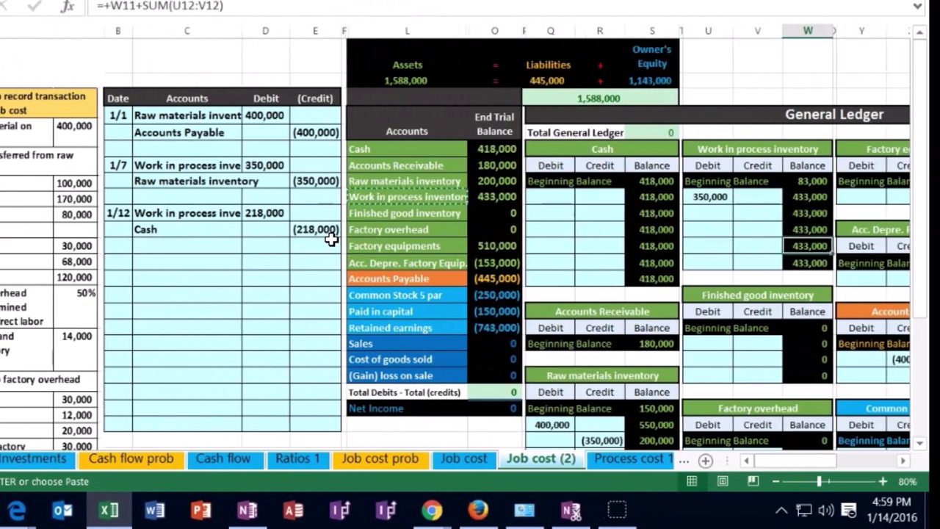
key(Right)
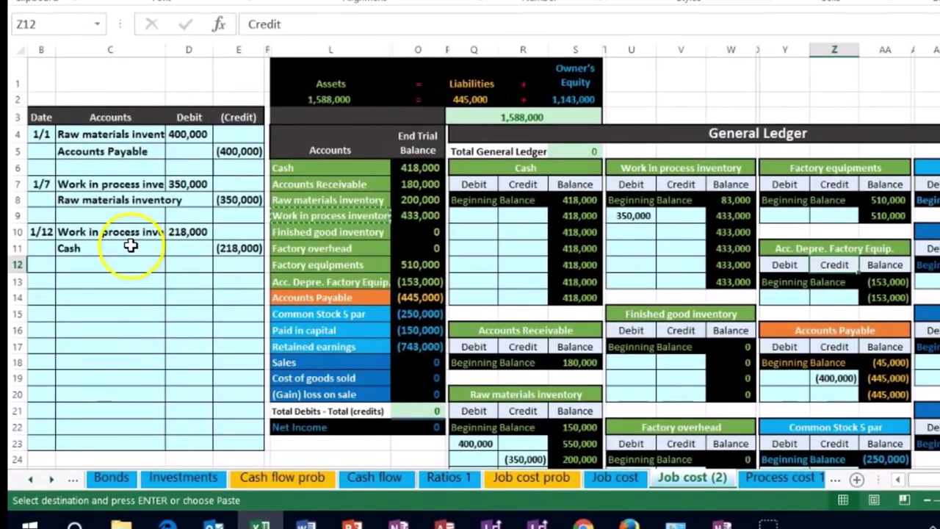
click(131, 246)
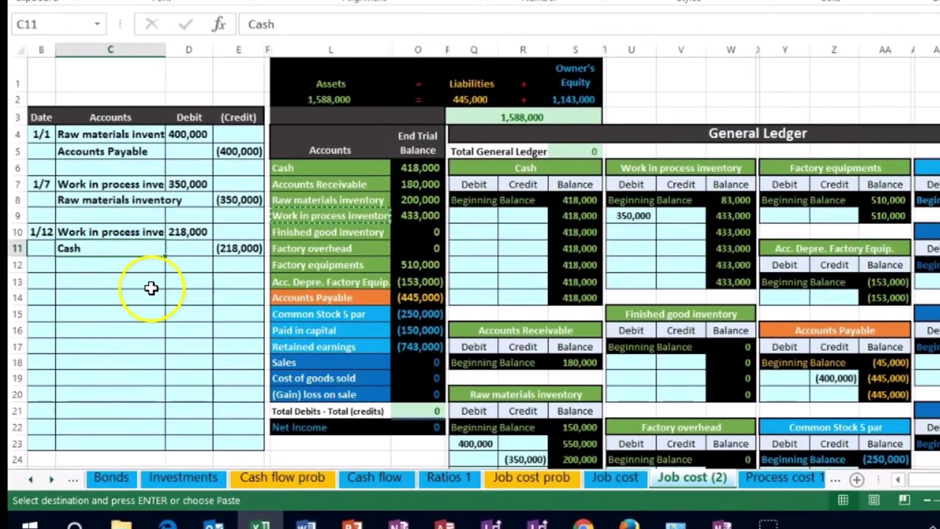
drag(100, 230, 183, 232)
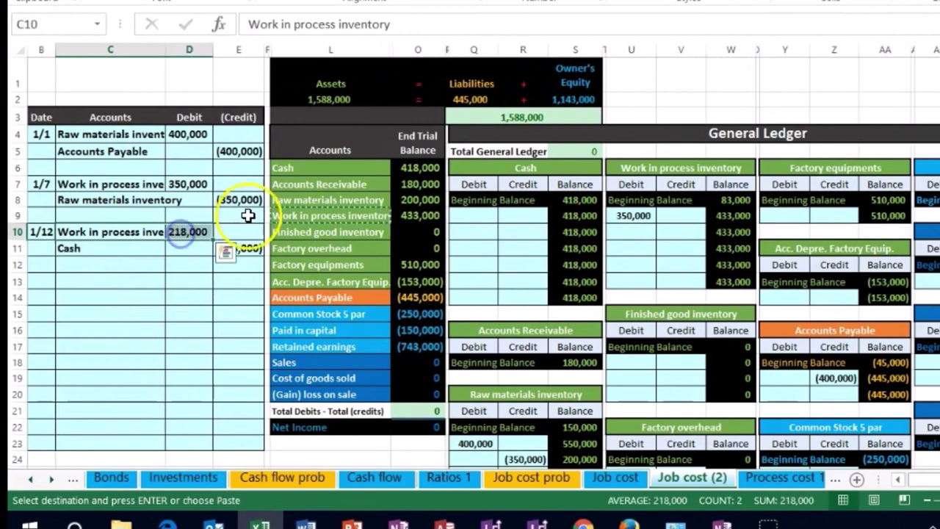
drag(285, 213, 423, 216)
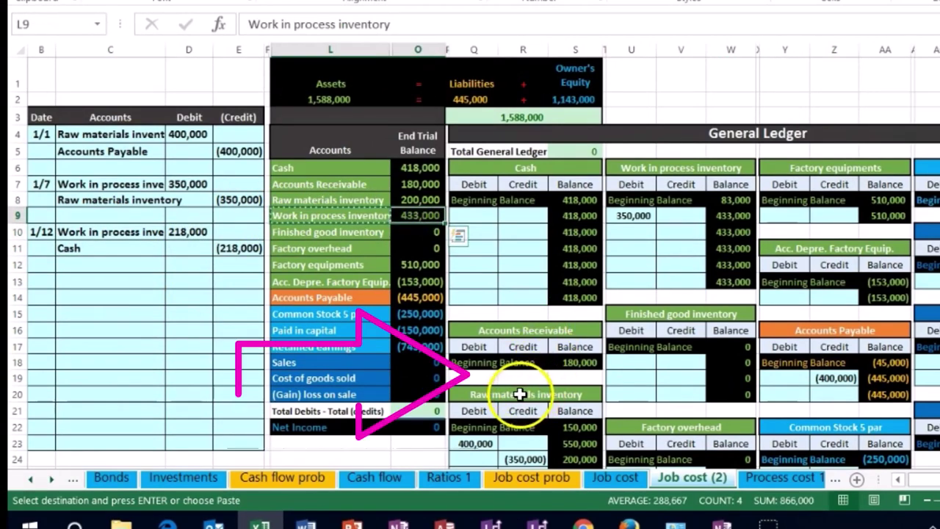
Post the 1/12 debit to the Work in process inventory ledger by linking U10 to the journal with =D10
click(621, 172)
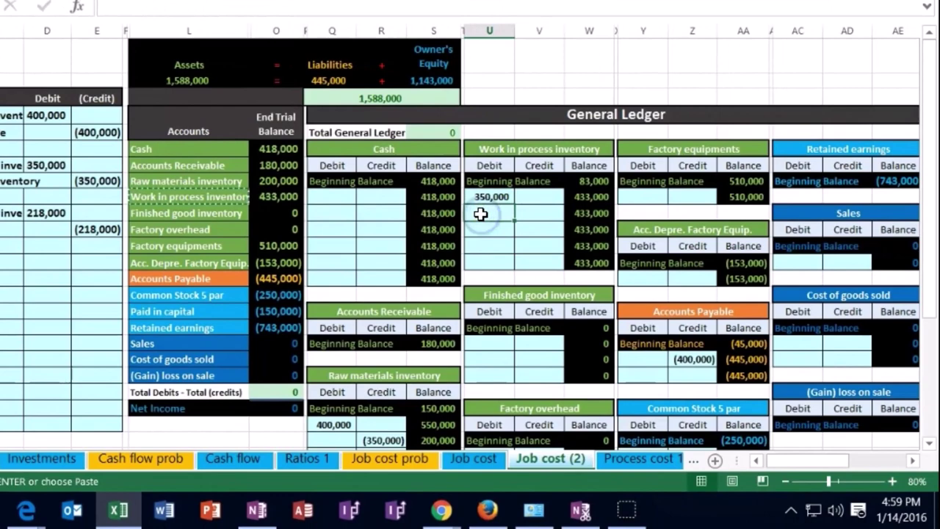
click(622, 232)
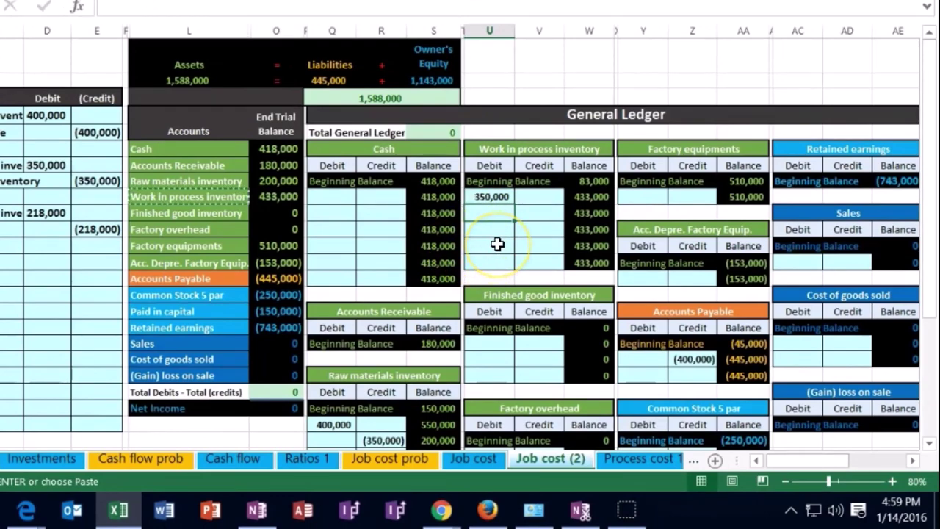
text(=)
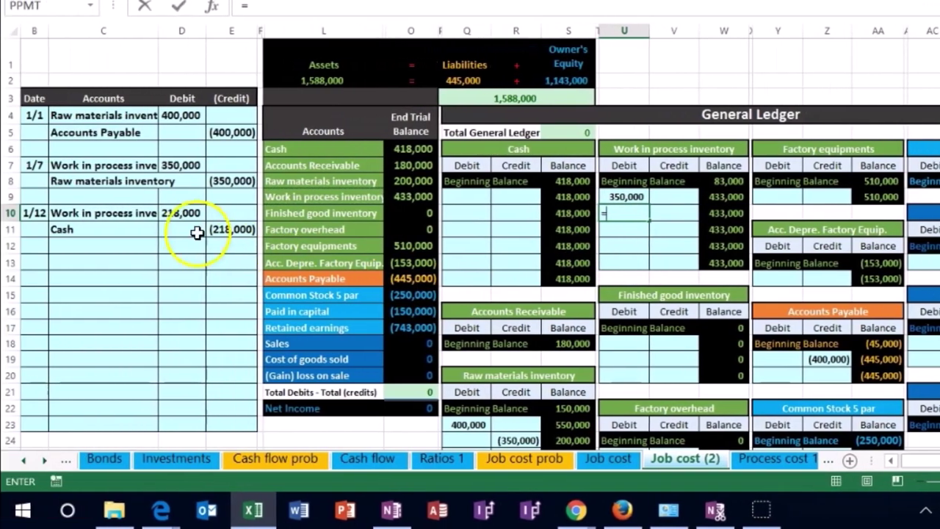
click(180, 213)
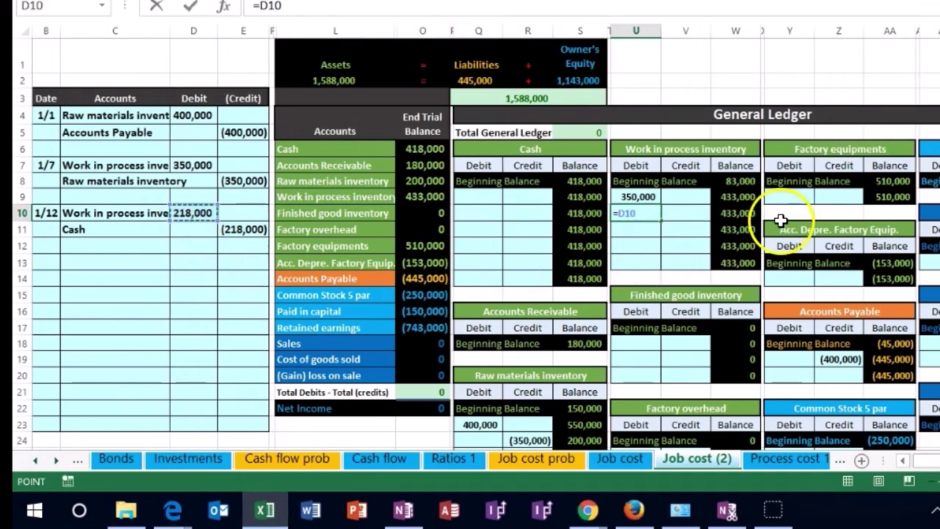
key(Return)
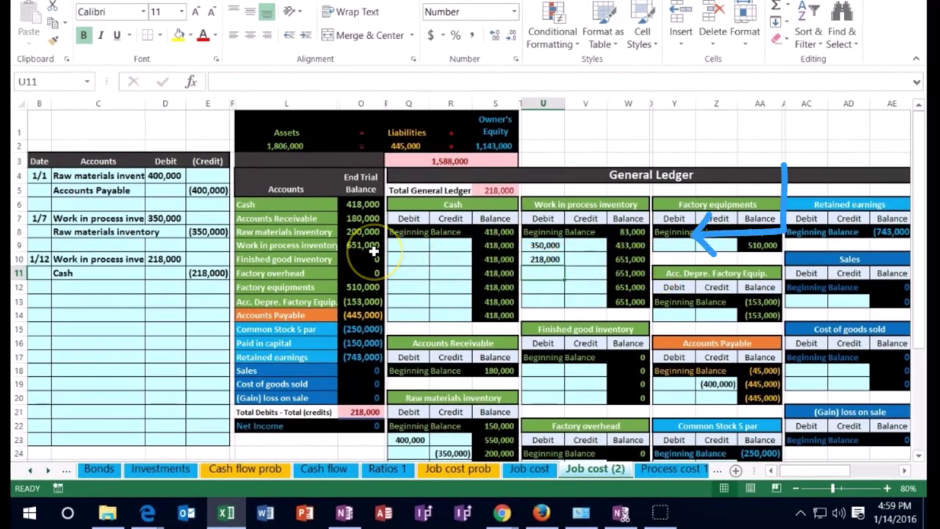
Post the 1/12 cash credit to the Cash ledger by linking R9 to the journal with =E11, and check Cash in the trial balance
drag(110, 273, 193, 272)
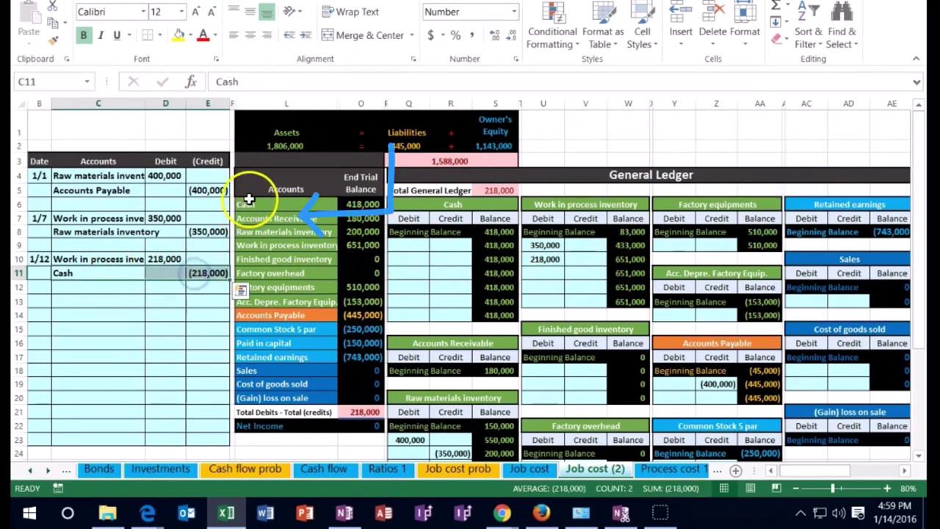
drag(247, 205, 352, 198)
click(413, 245)
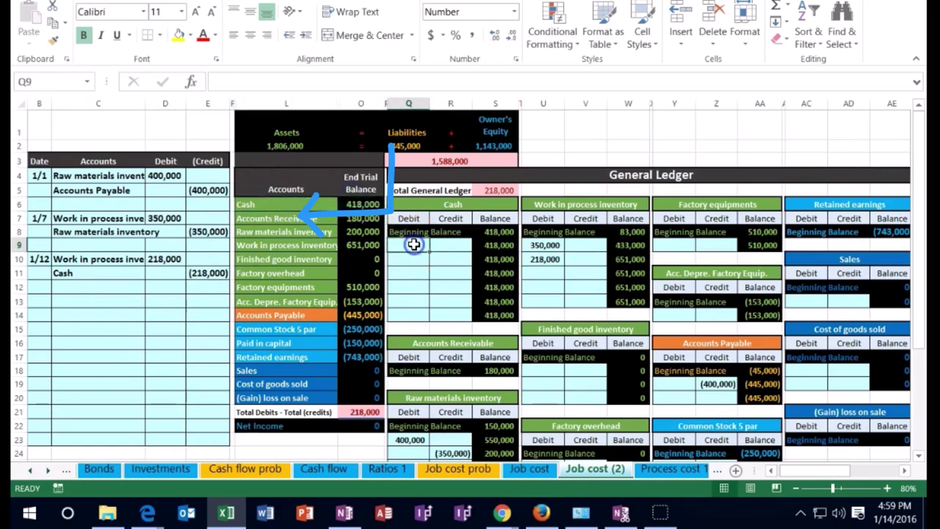
click(444, 244)
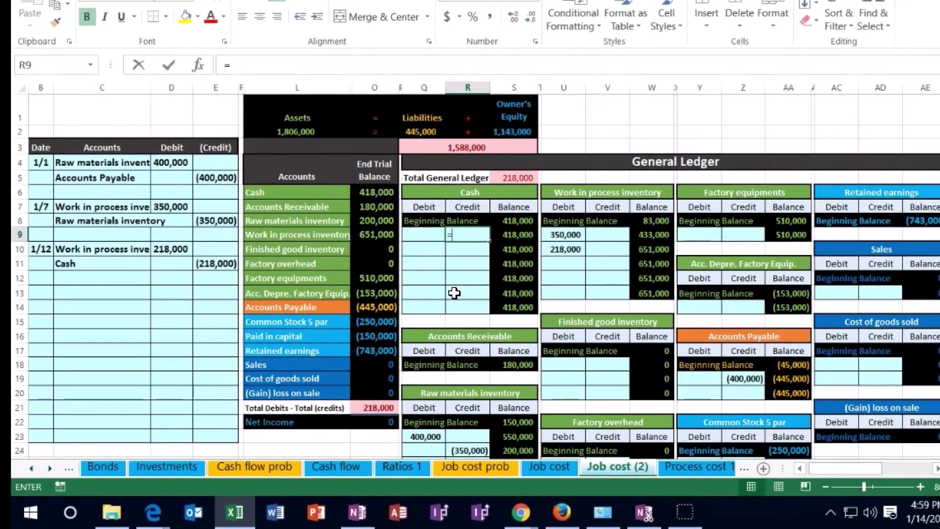
text(=)
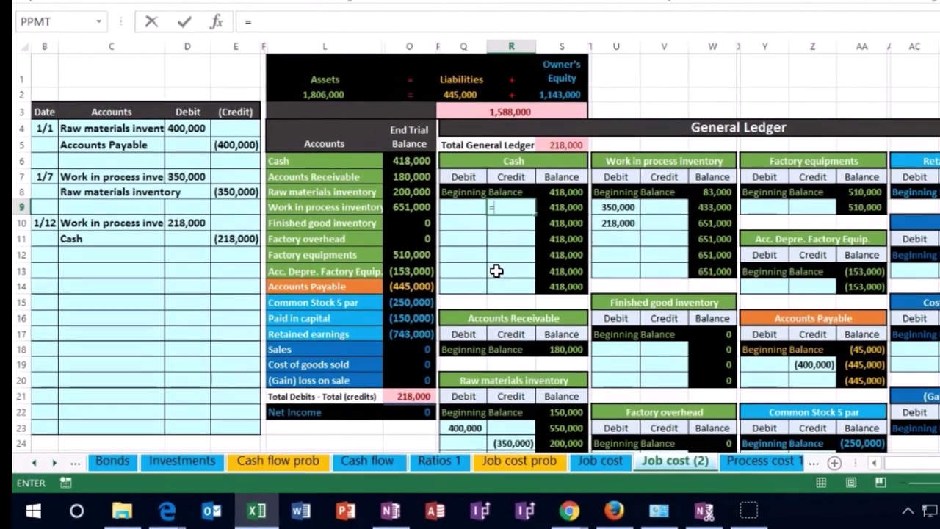
click(252, 239)
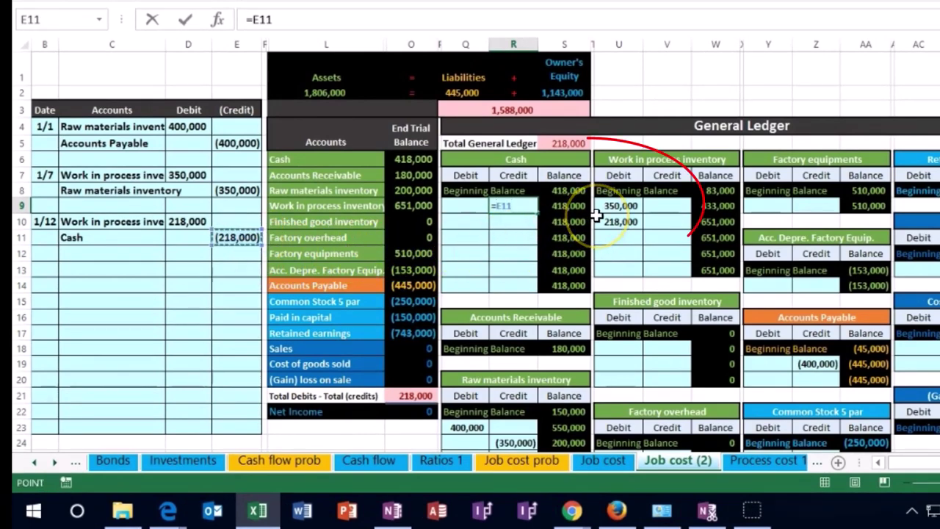
key(Return)
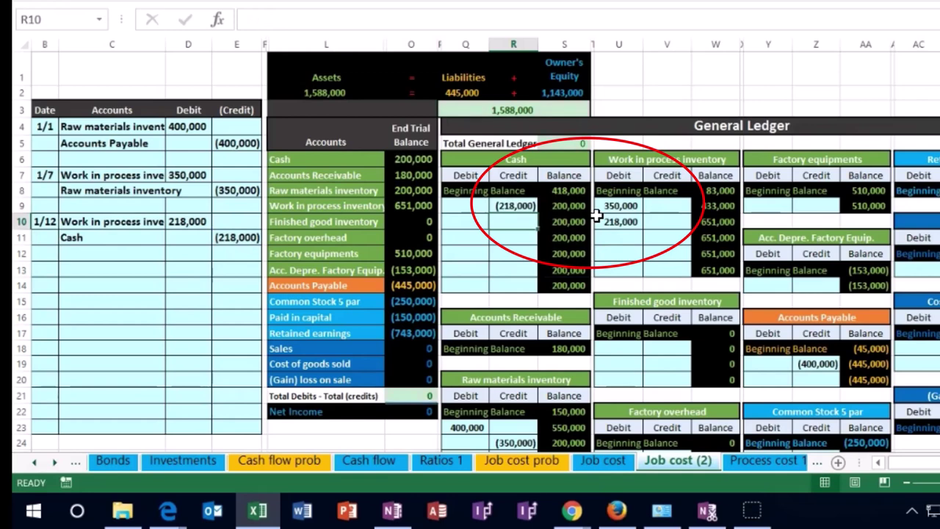
click(420, 160)
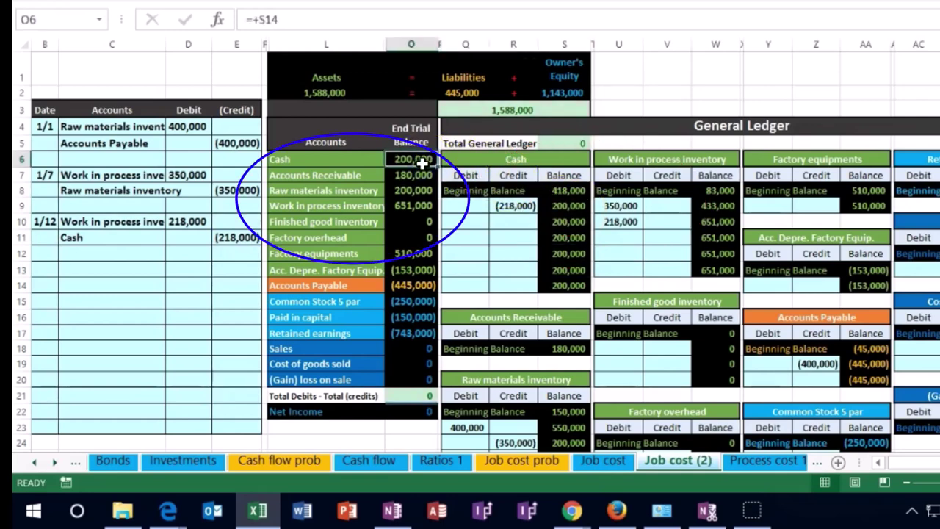
Examine the debits in the Work in process inventory ledger against the 1/12 direct labor listed for each job
click(616, 205)
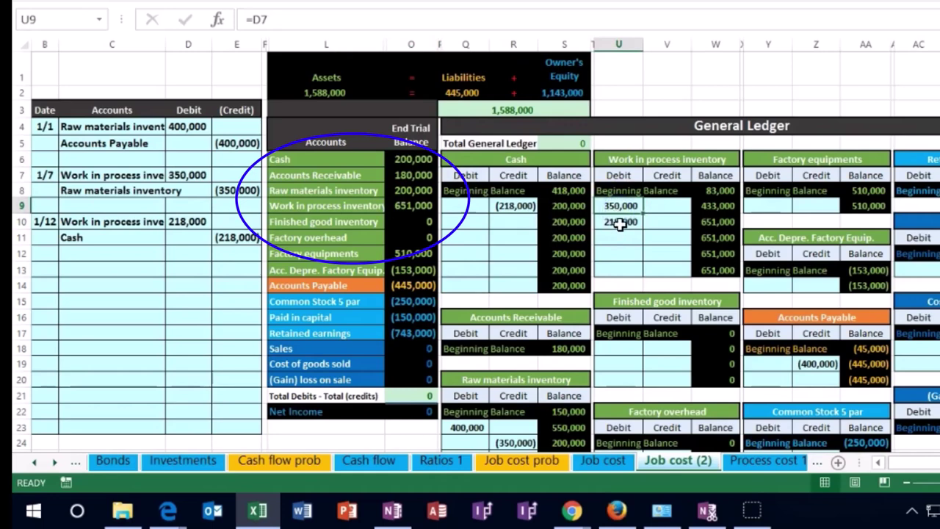
click(621, 222)
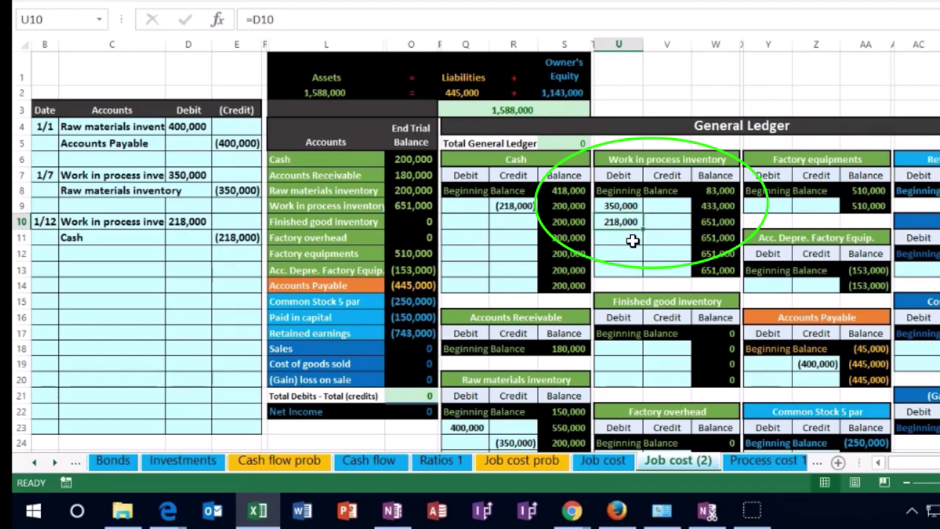
key(Left)
key(Left)
key(Left)
key(Left)
key(Left)
key(Left)
key(Left)
key(Left)
key(Left)
key(Left)
key(Left)
key(Left)
key(Left)
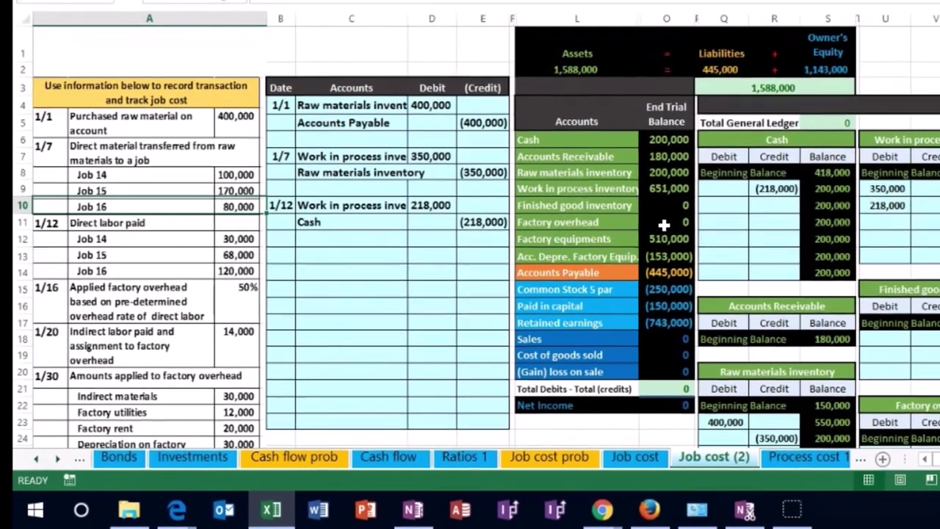
click(351, 288)
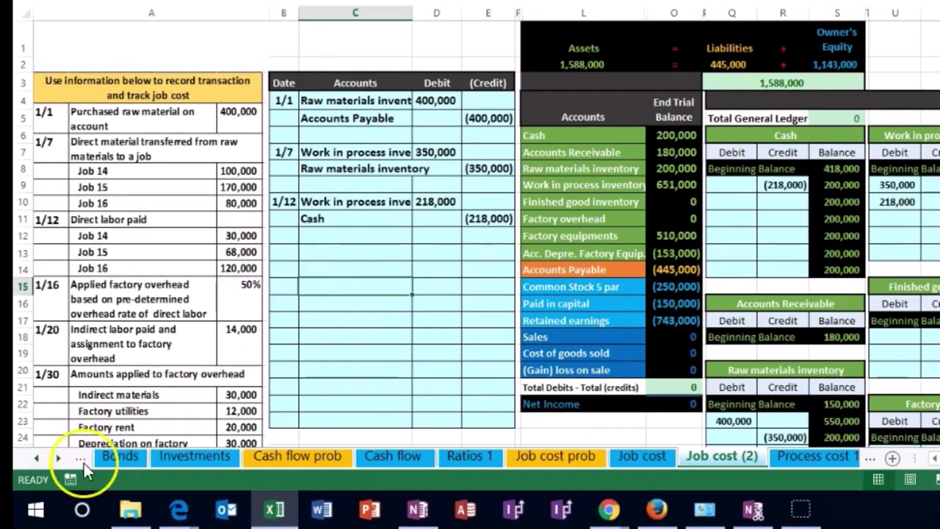
click(896, 201)
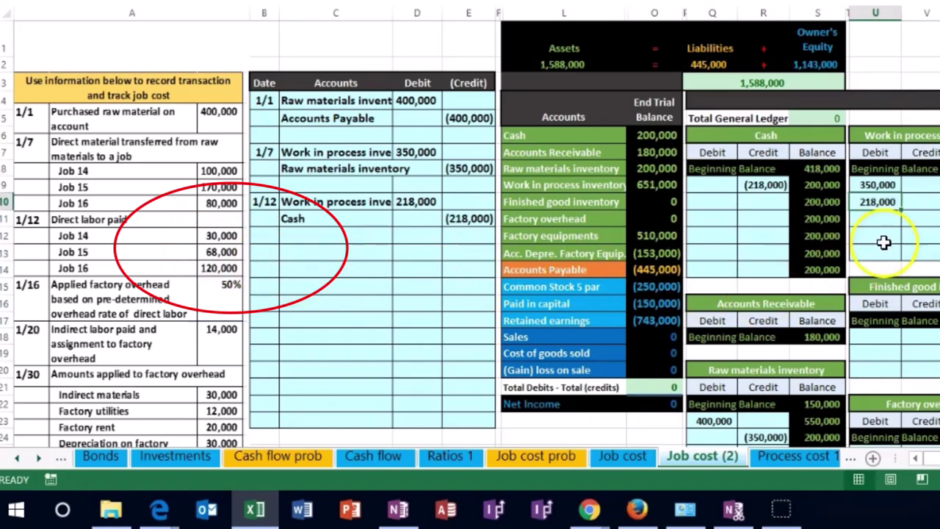
click(900, 212)
Examine the job cost records for Job 14, Job 15 and Job 16 beside the general ledger
scroll(901, 221, right, 5)
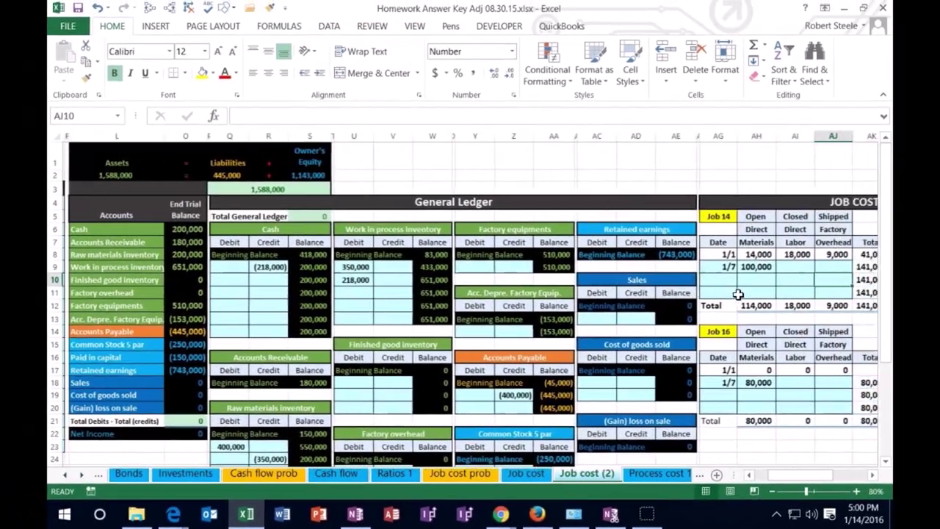
key(Right)
key(Right)
key(Right)
key(Right)
key(Right)
key(Right)
key(Right)
key(Right)
key(Right)
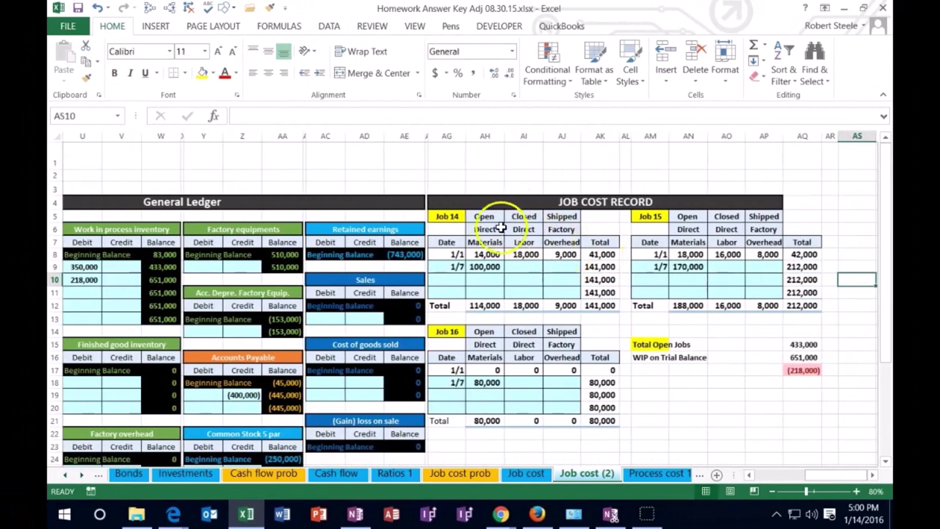
click(447, 216)
click(650, 216)
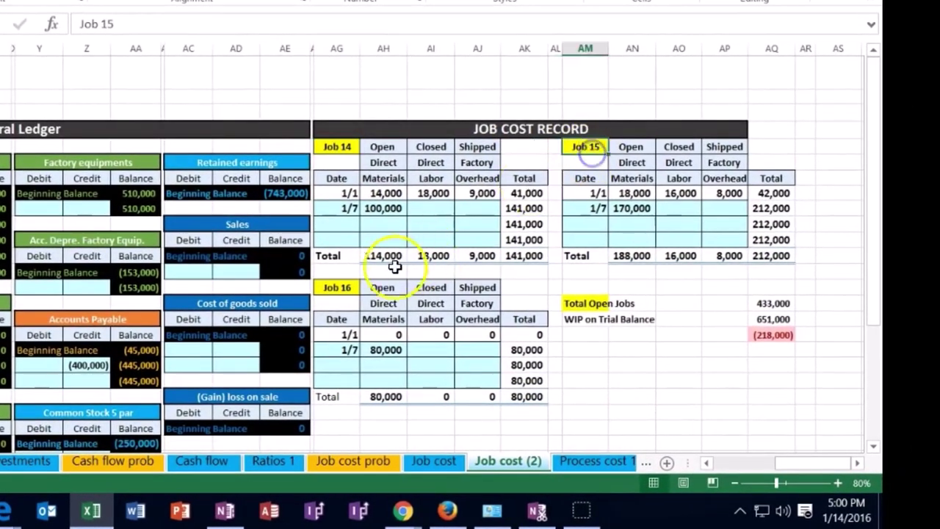
click(337, 287)
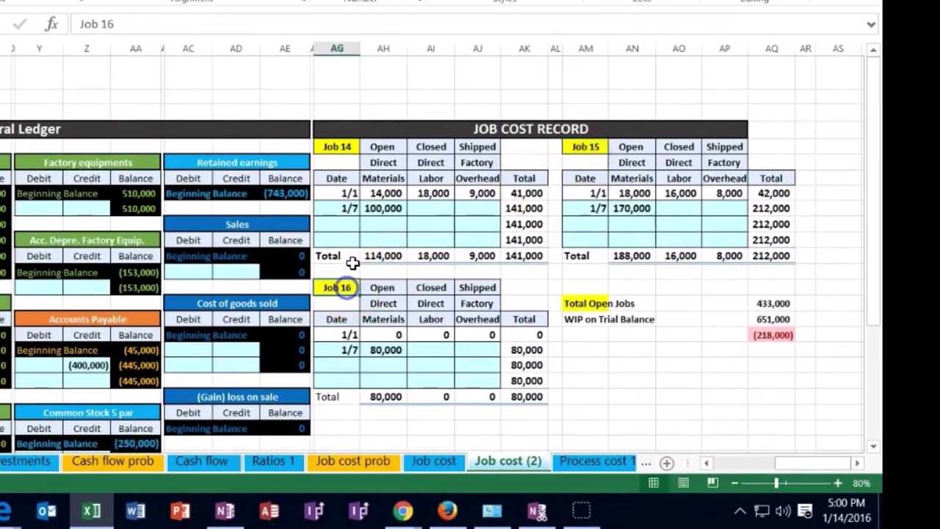
Record direct labor of 30,000 dated 1/12 in row 10 of the Job 14 cost record
click(355, 238)
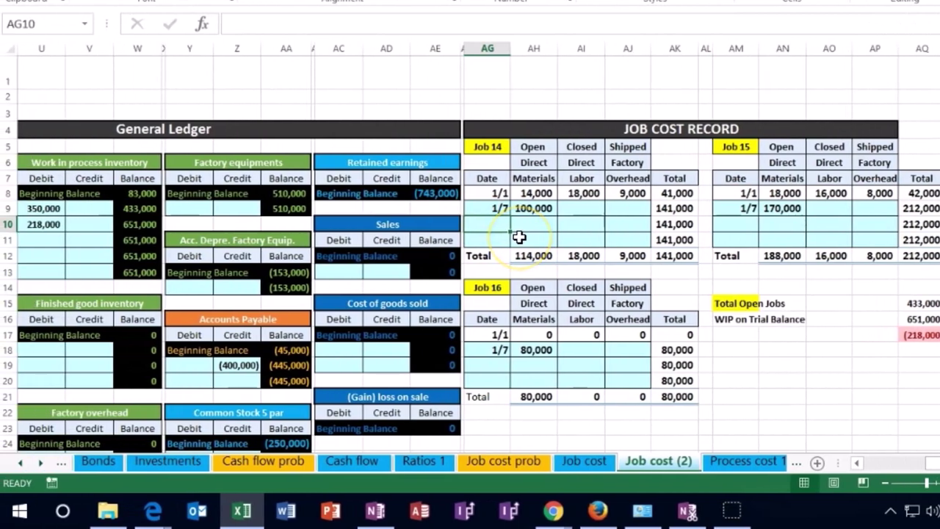
text(1/12)
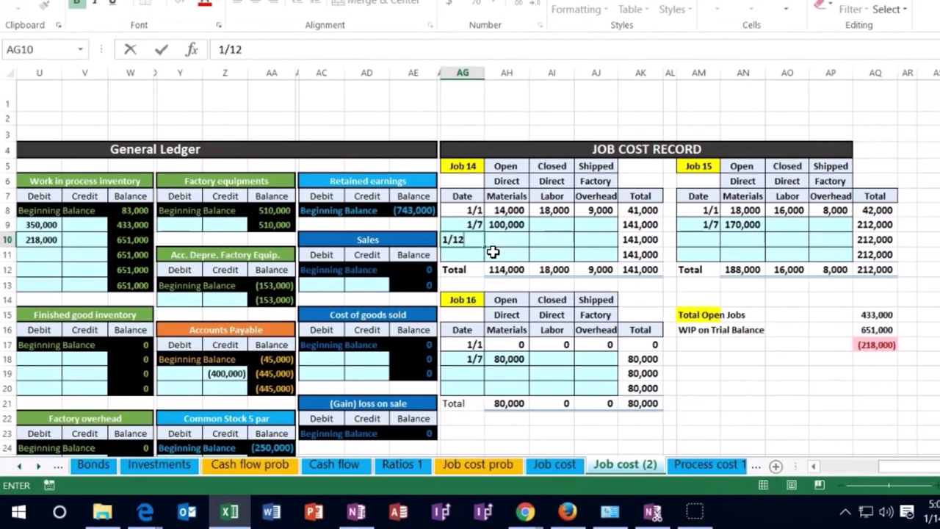
click(493, 252)
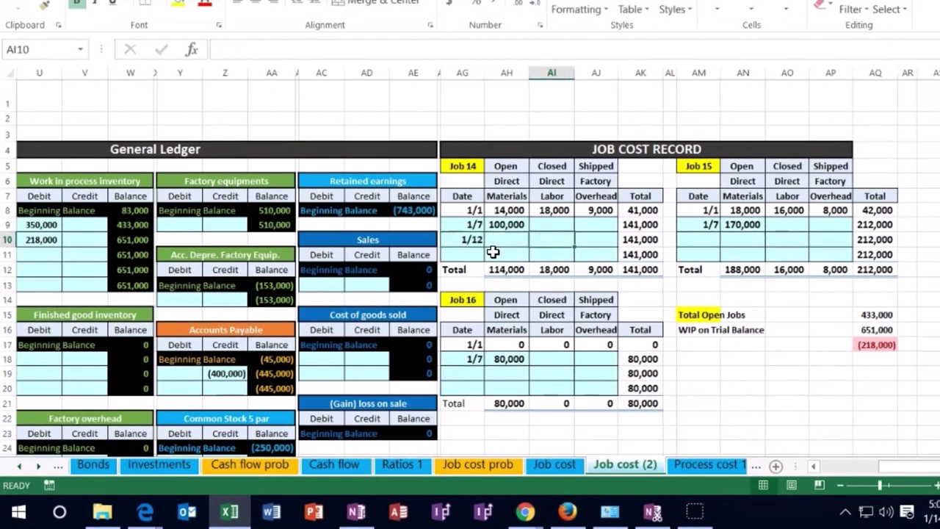
click(552, 247)
text(3)
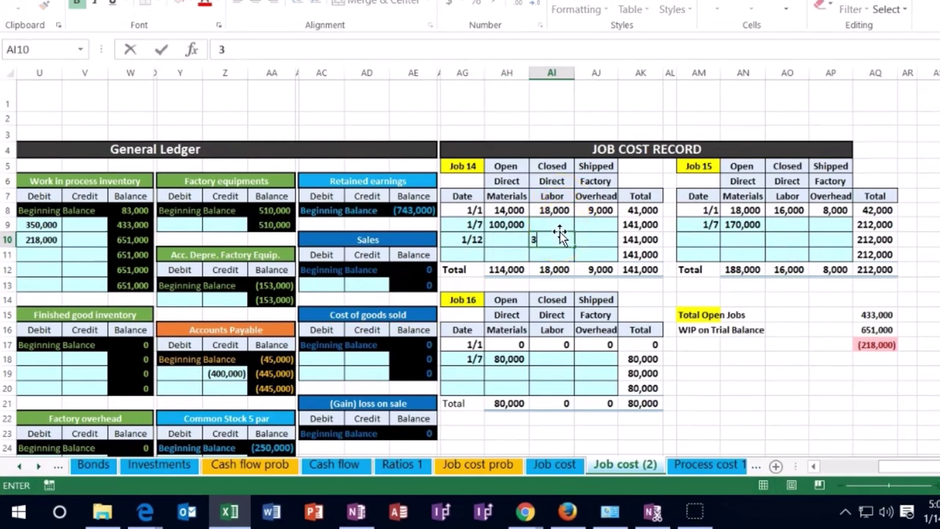
text(0000)
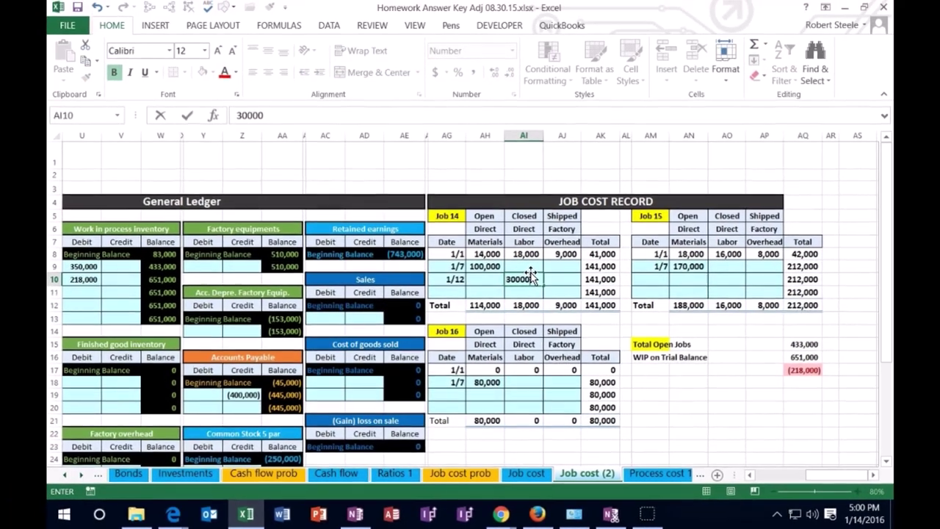
key(Tab)
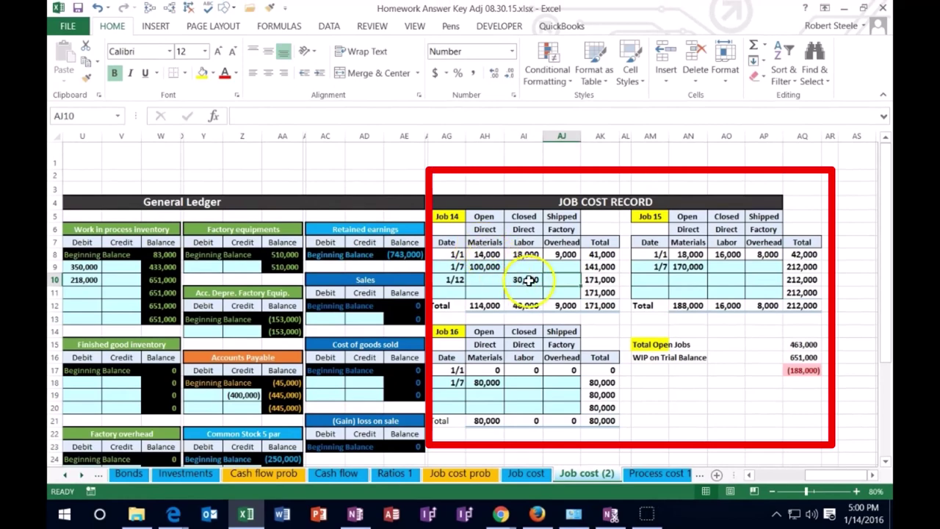
click(520, 280)
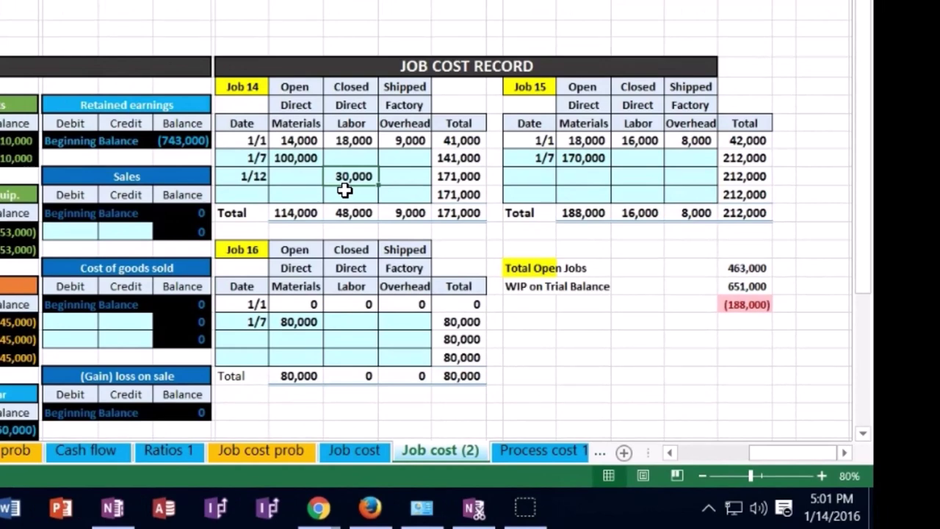
Record direct labor of 68,000 dated 1/12 in row 10 of the Job 15 cost record
key(Right)
key(Right)
key(Right)
key(Right)
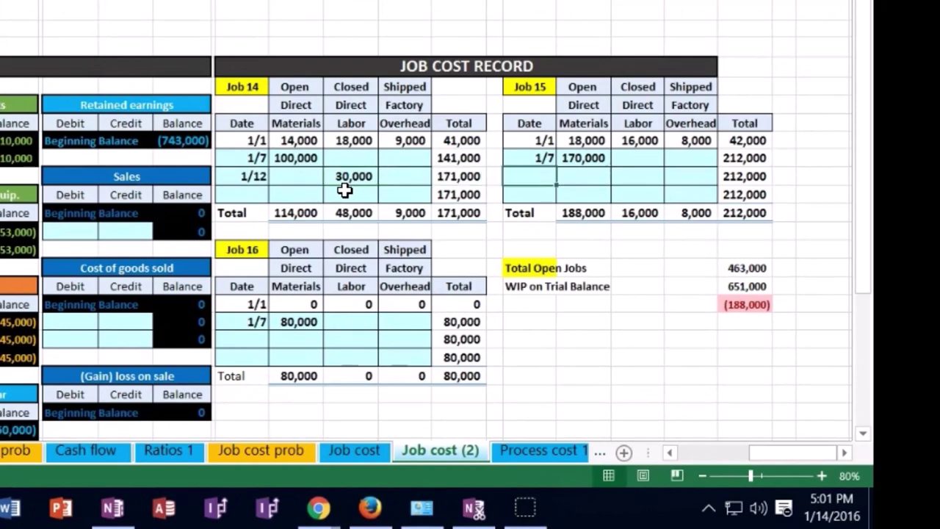
key(Right)
key(Right)
key(Left)
key(Left)
text(1/12)
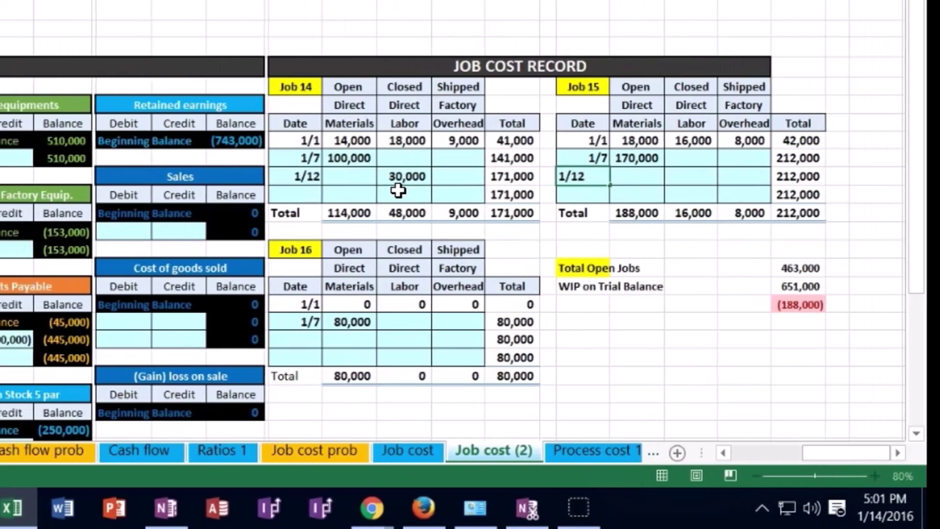
key(Right)
key(Right)
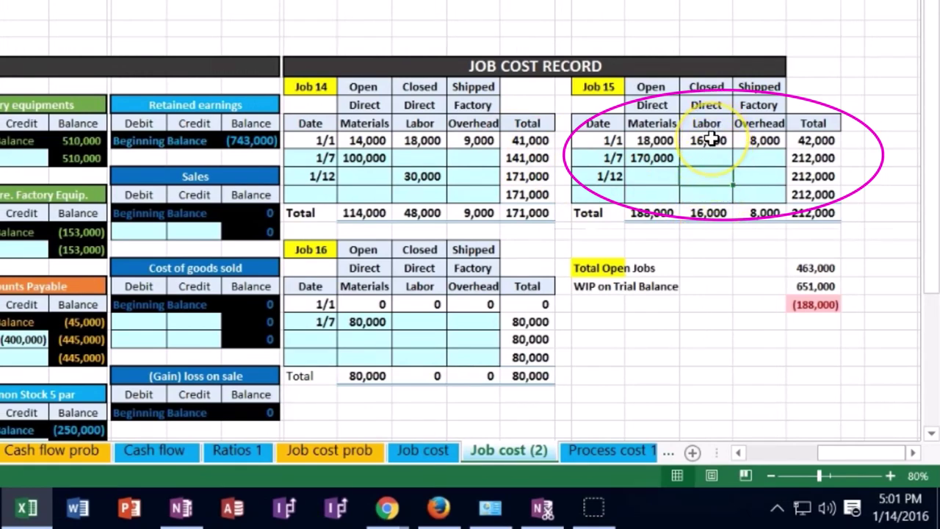
text(68,000)
key(Return)
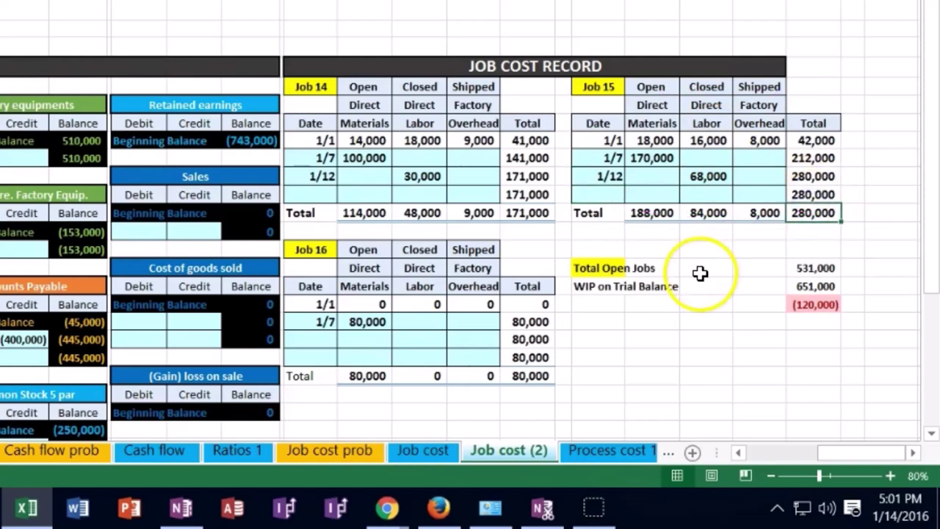
Record direct labor of 120,000 dated 1/12 in row 19 of the Job 16 cost record
click(321, 340)
text(1)
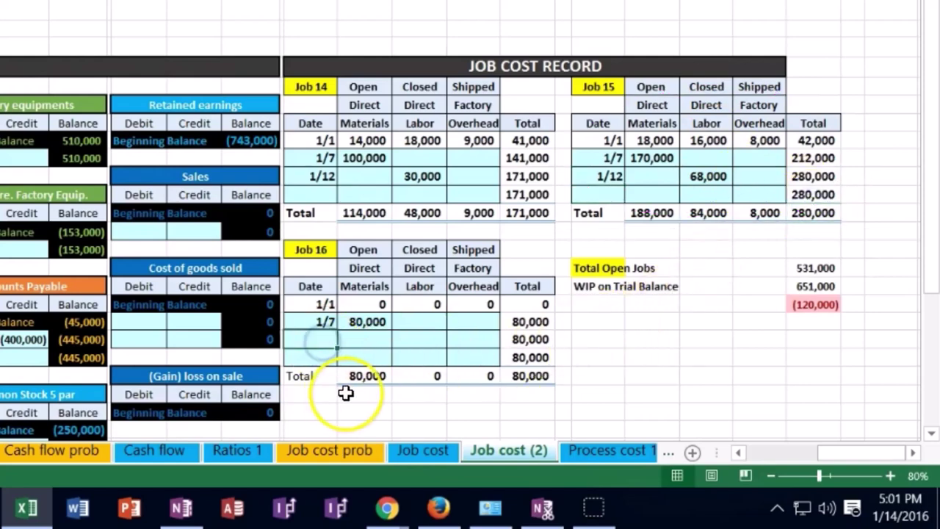
text(/1)
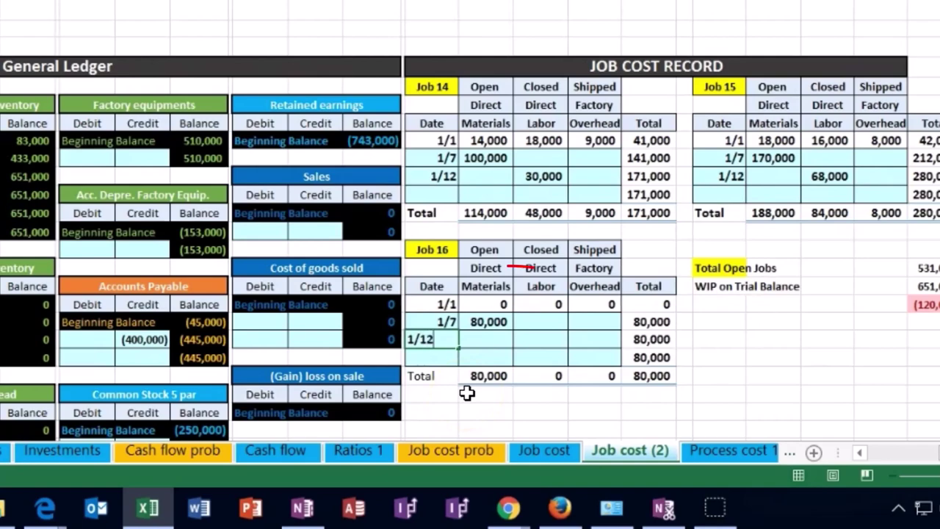
text(2)
key(Tab)
key(Tab)
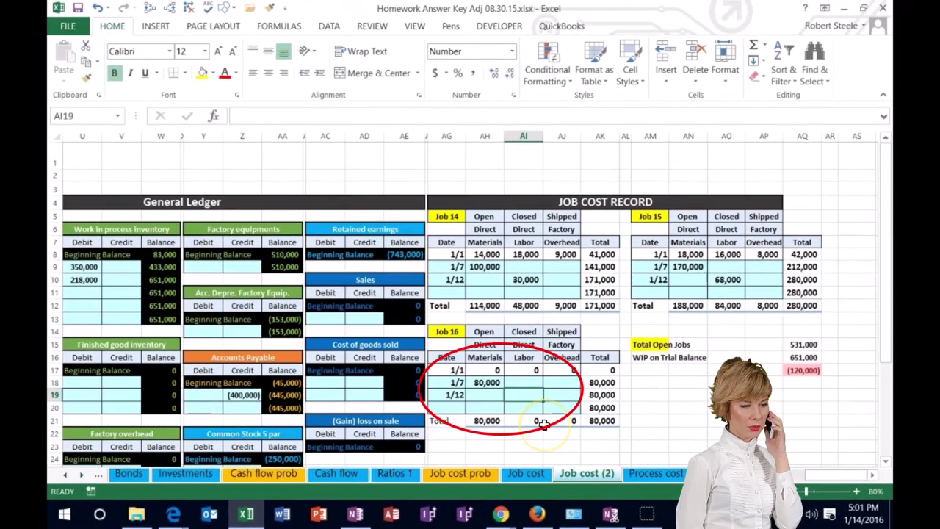
text(120,00)
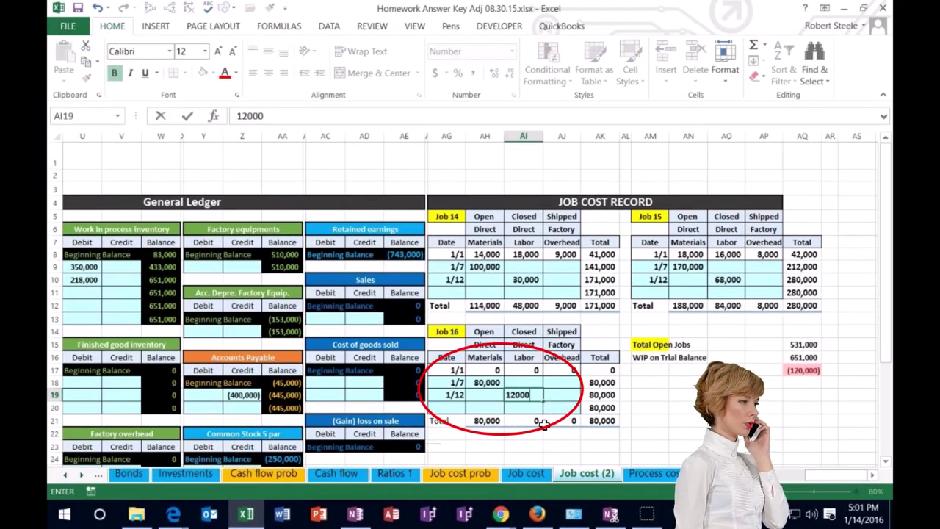
text(0)
key(Return)
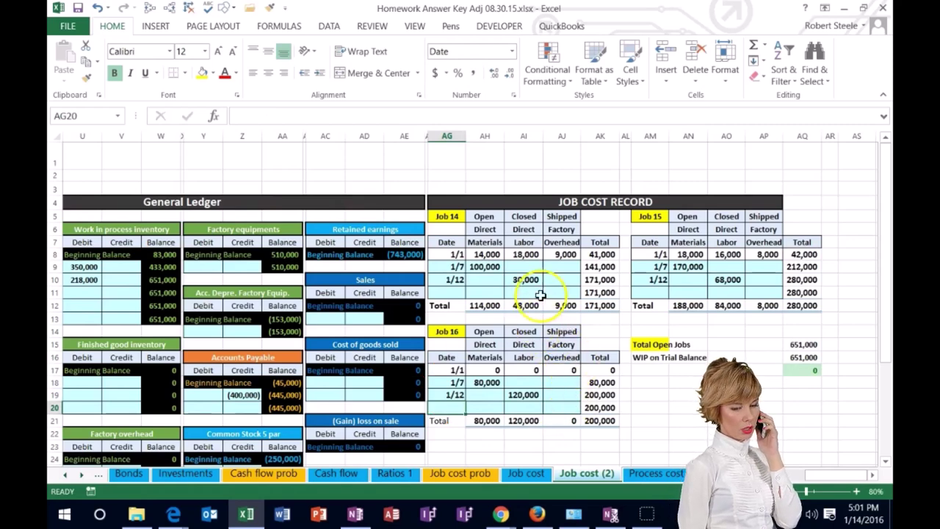
Review the 1/12 labor entries of the three jobs and inspect the Total Open Jobs formula without changing it
click(530, 279)
click(728, 280)
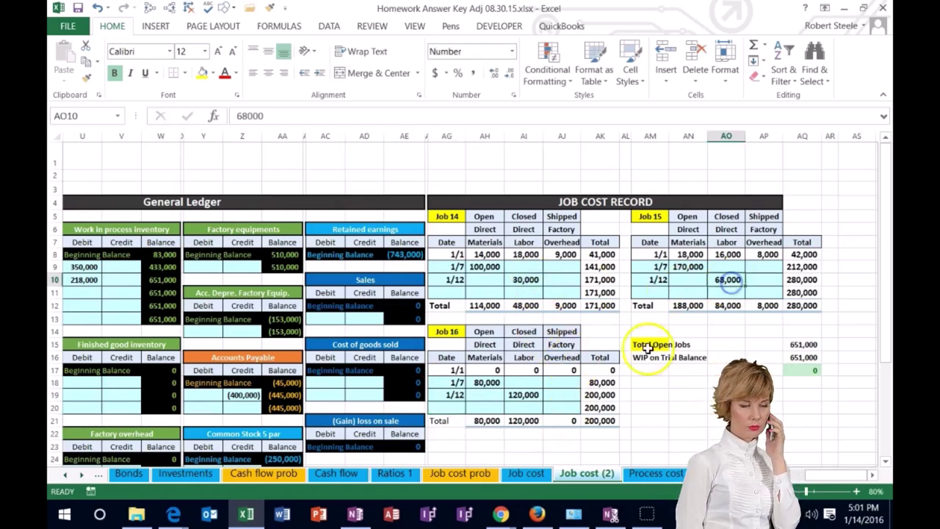
click(525, 394)
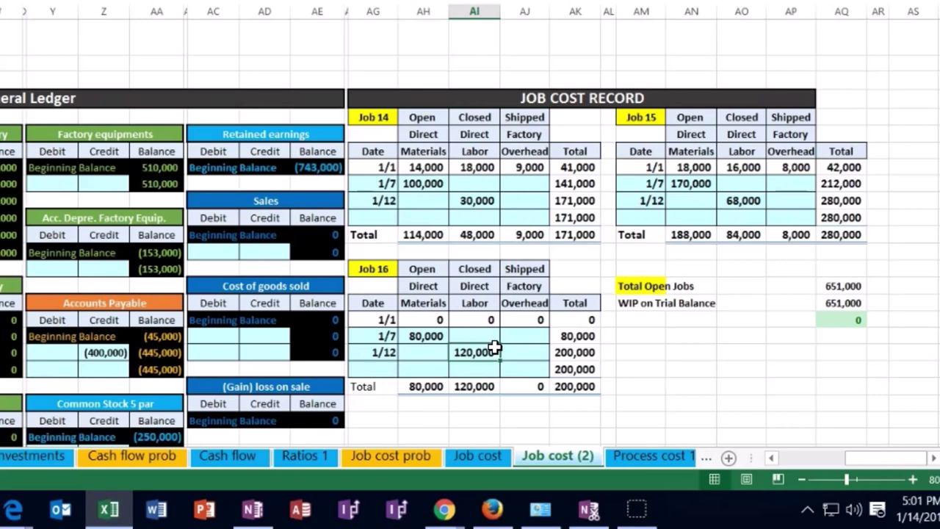
click(524, 218)
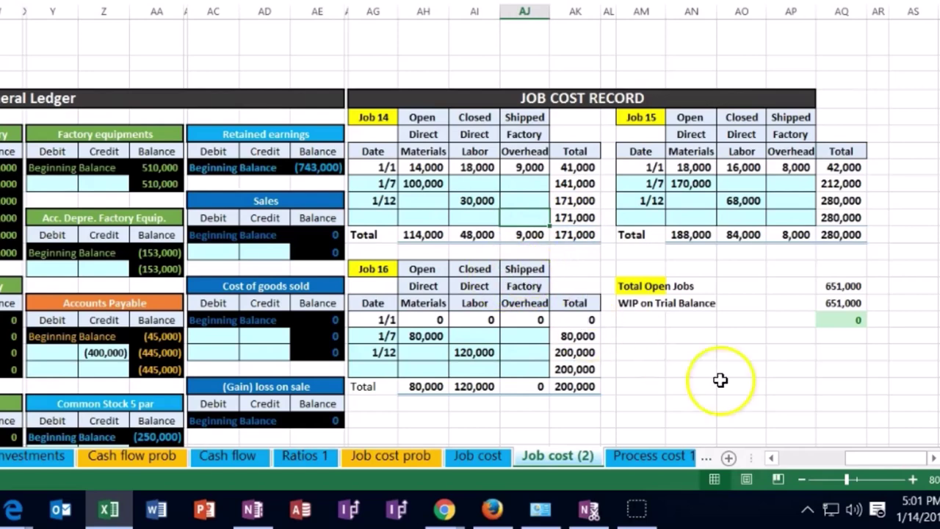
double_click(846, 285)
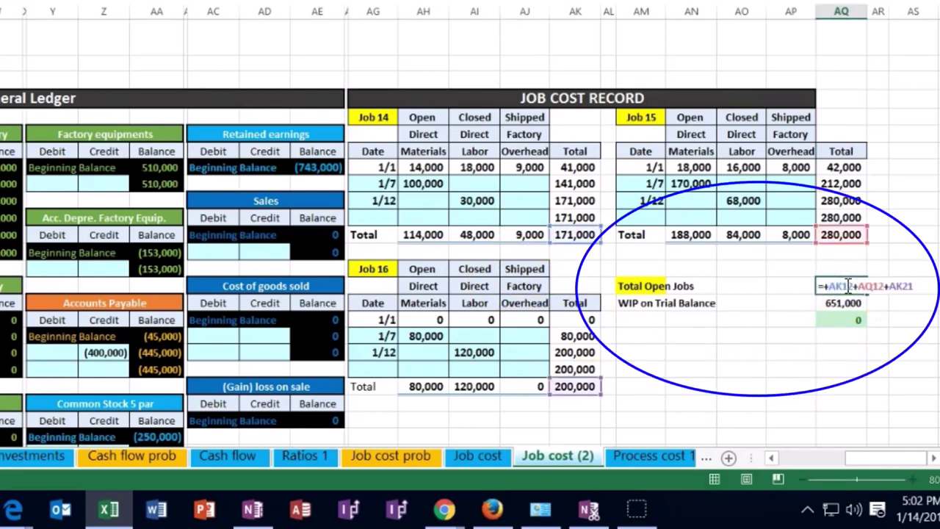
key(Escape)
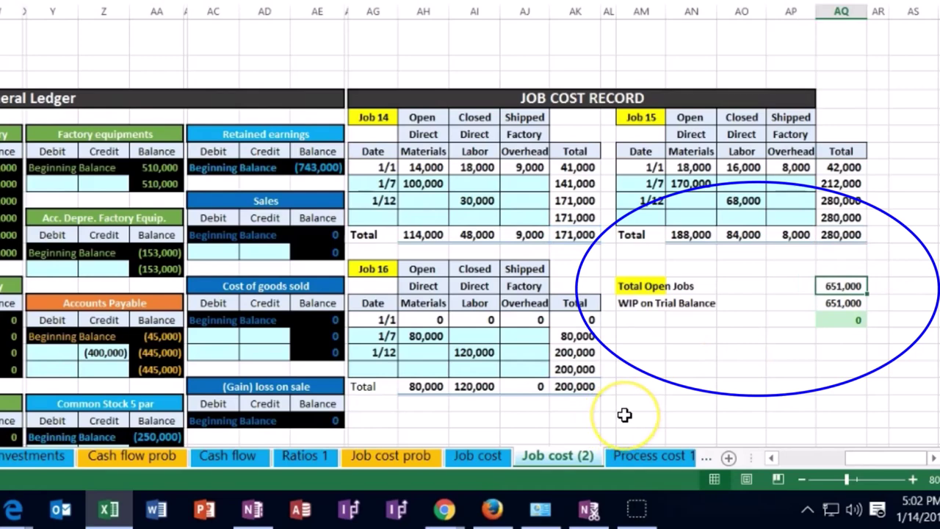
Trace the total of open jobs back to the Work in process inventory line in the trial balance and return to the journal
key(Left)
key(Left)
key(Left)
key(Left)
key(Left)
key(Left)
key(Left)
key(Left)
key(Left)
key(Left)
key(Left)
key(Left)
key(Left)
key(Left)
key(Left)
key(Left)
key(Left)
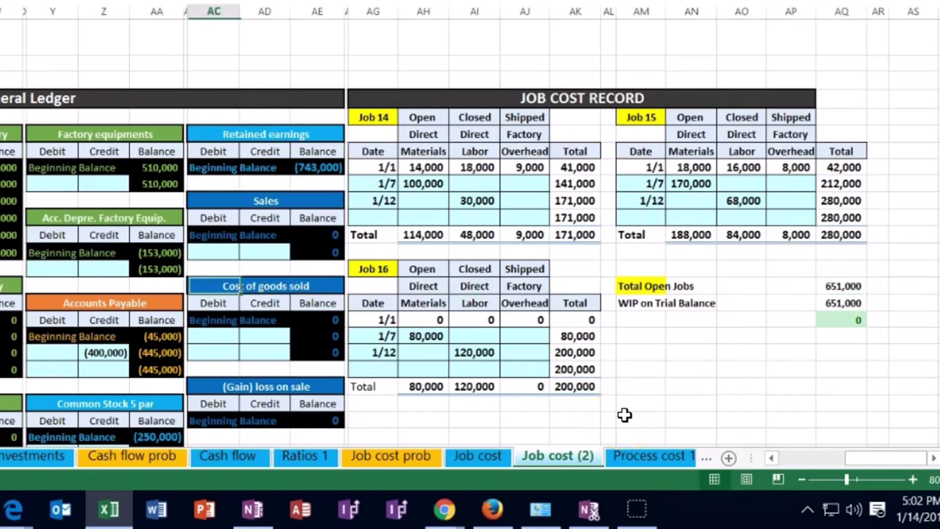
key(Left)
key(Left)
key(Up)
key(Up)
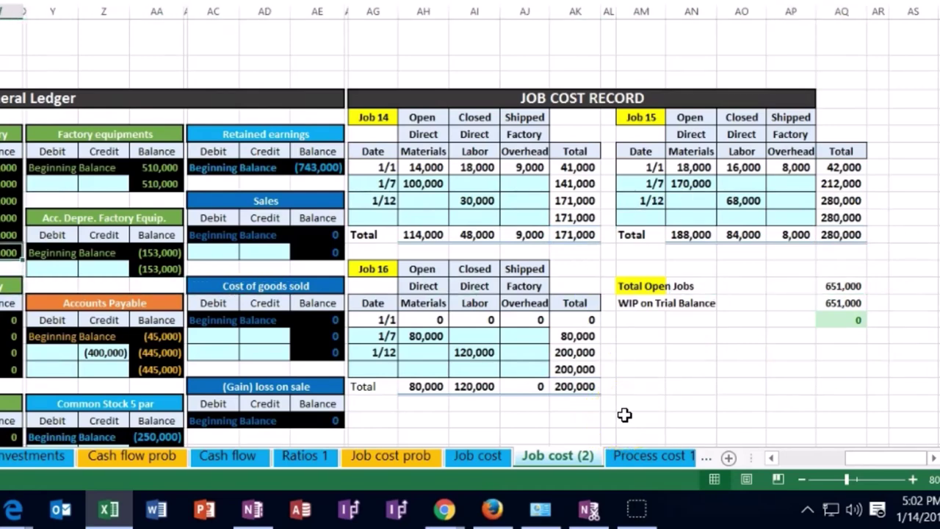
key(Left)
key(Left)
key(Left)
key(Left)
key(Left)
key(Left)
key(Left)
key(Left)
key(Left)
key(Left)
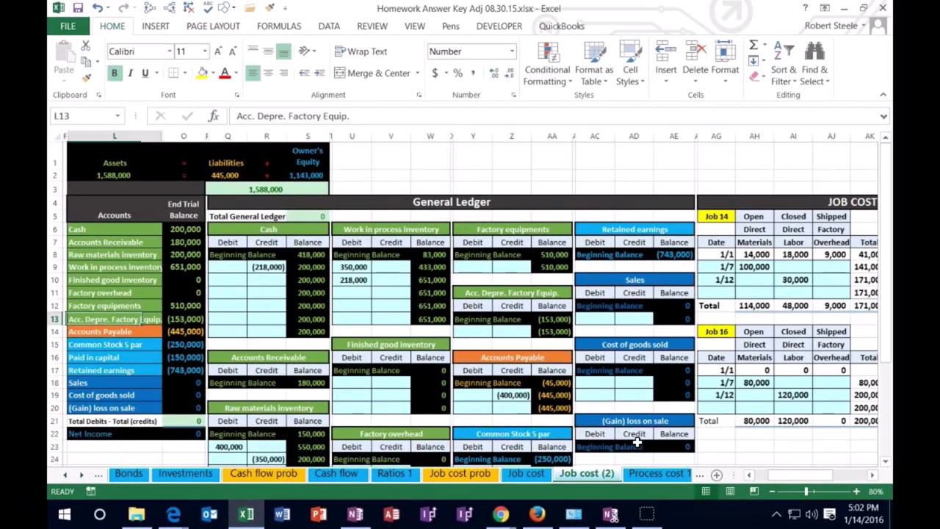
key(Right)
key(Up)
key(Up)
key(Up)
key(Up)
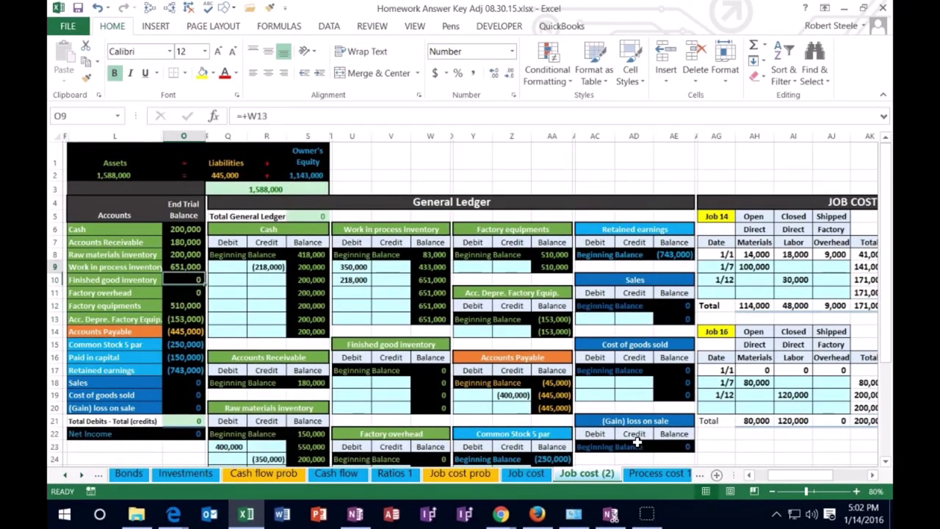
key(Left)
key(Left)
key(Left)
key(Left)
key(Left)
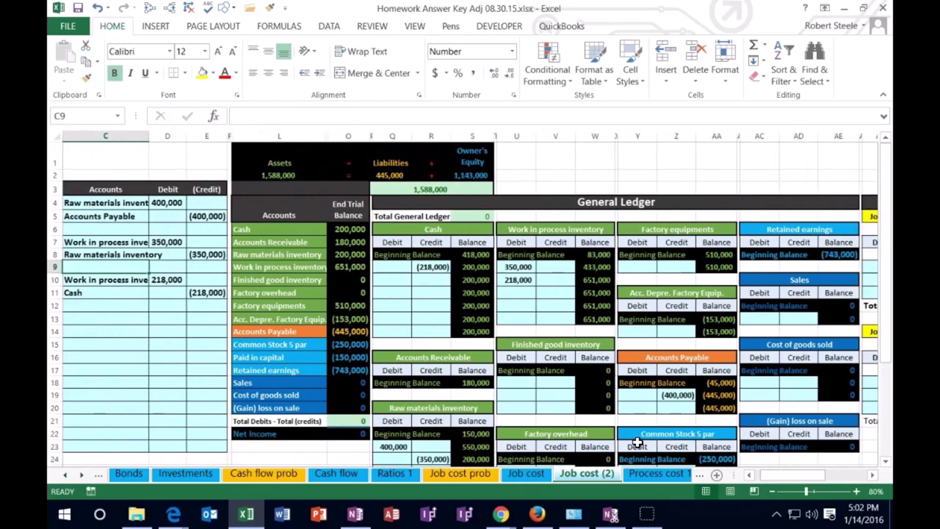
Enter the date 1/16 in cell B13 of the journal to start the applied factory overhead entry
double_click(856, 491)
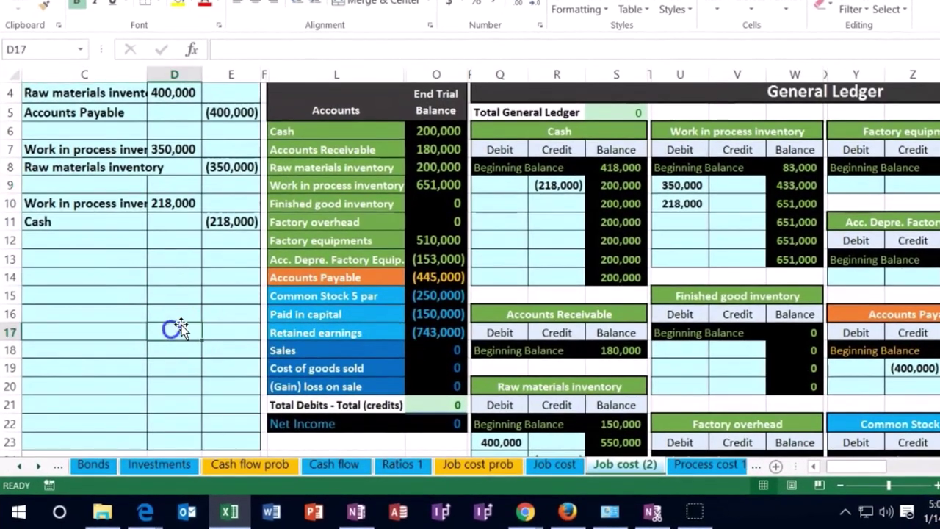
click(191, 360)
key(Left)
key(Up)
key(Up)
key(Up)
key(Up)
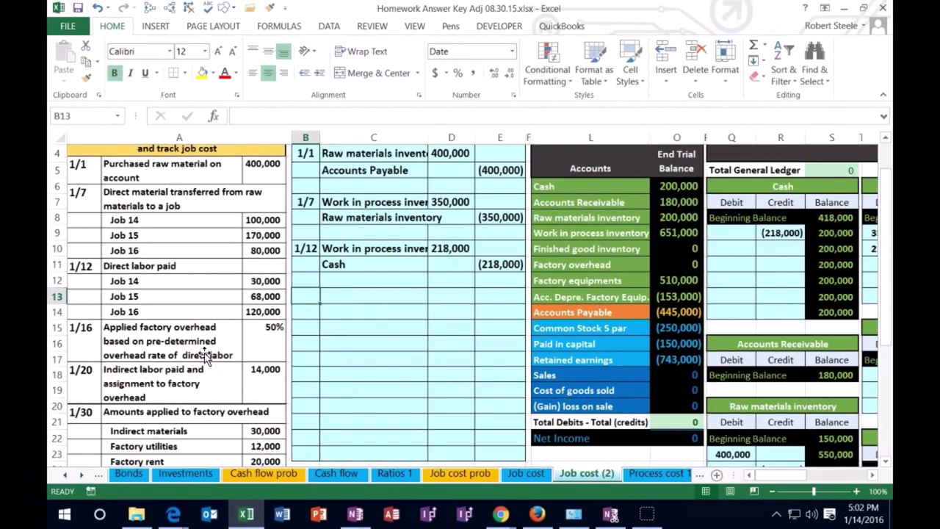
text(1/16)
key(Return)
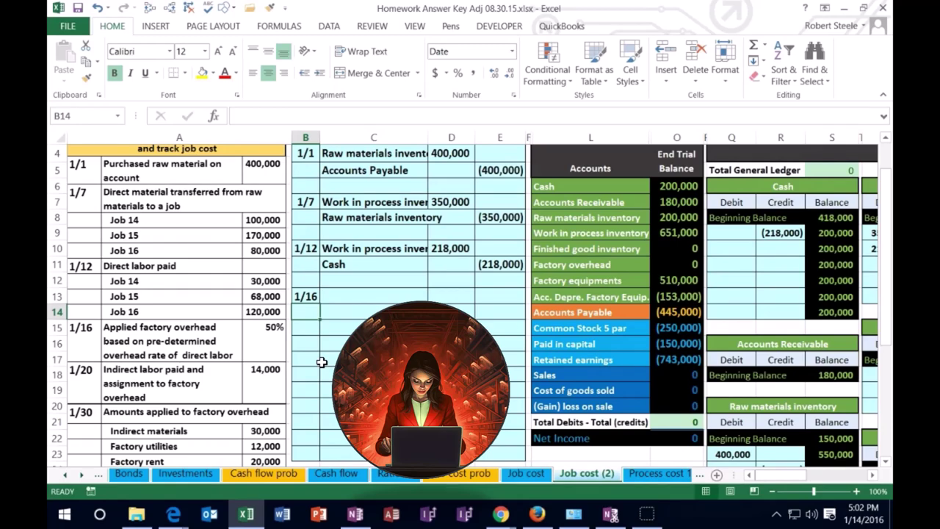
Copy the Work in process inventory account name from the trial balance and paste it as values into C13 of the 1/16 entry
scroll(322, 362, down, 1)
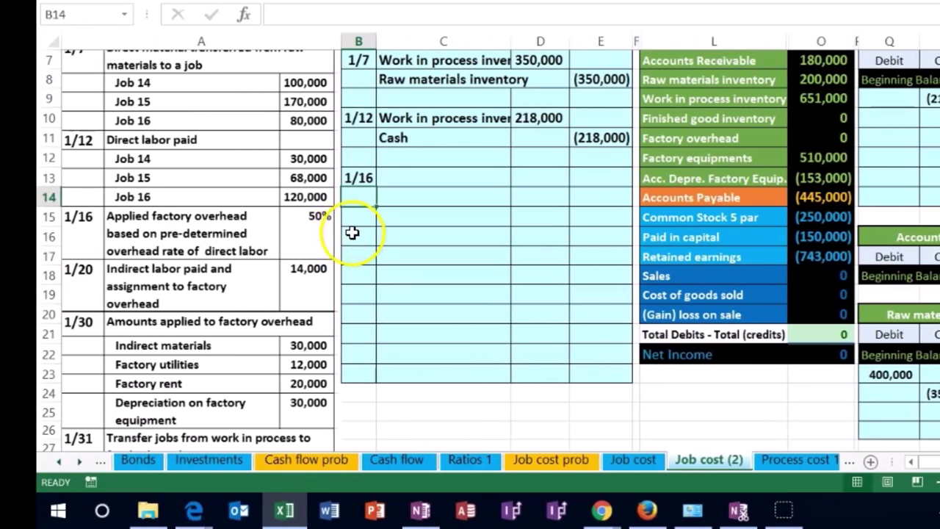
click(351, 231)
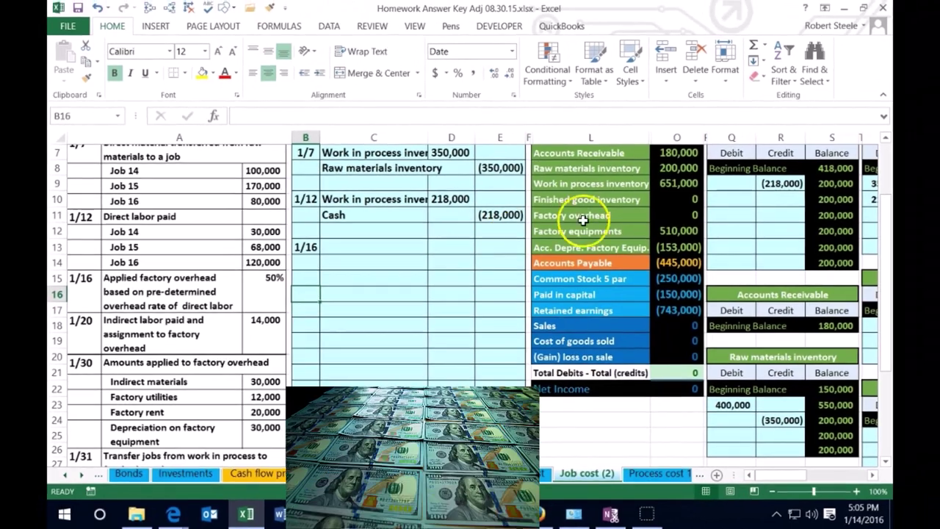
click(667, 214)
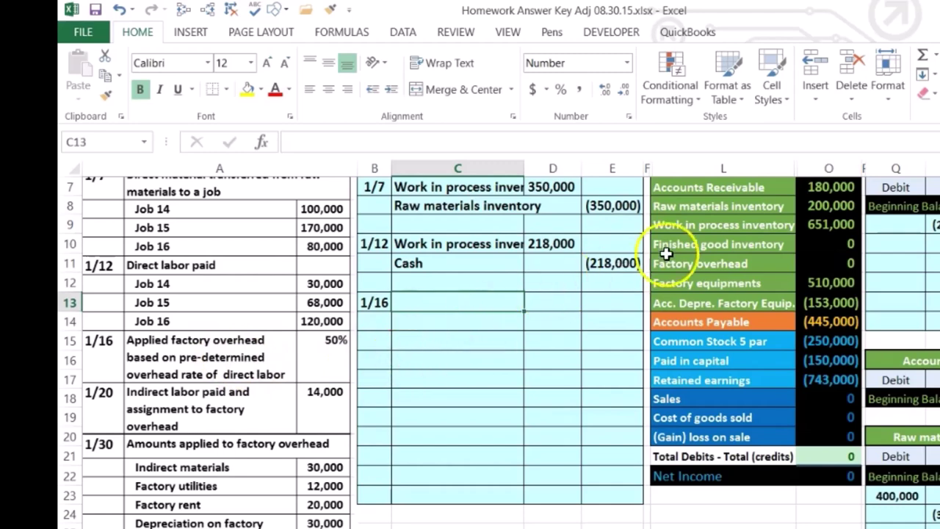
drag(734, 224, 823, 225)
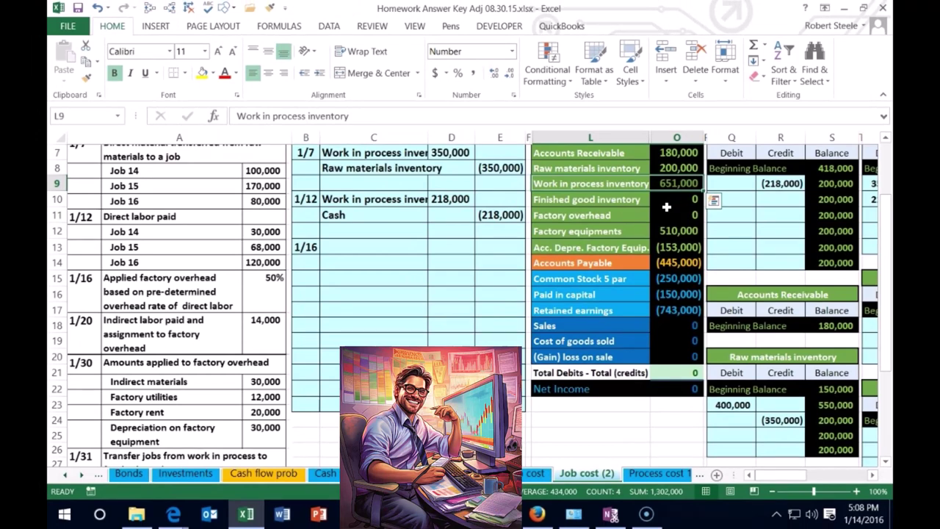
click(673, 185)
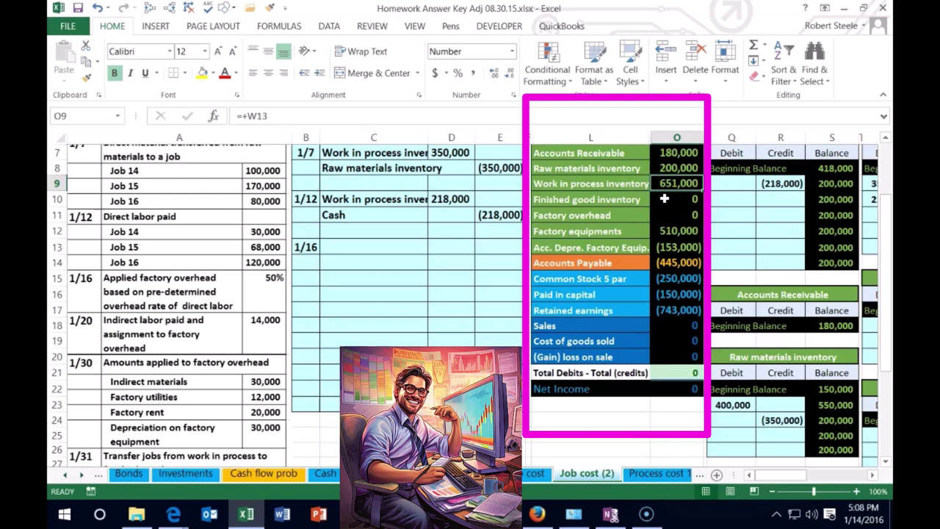
click(596, 184)
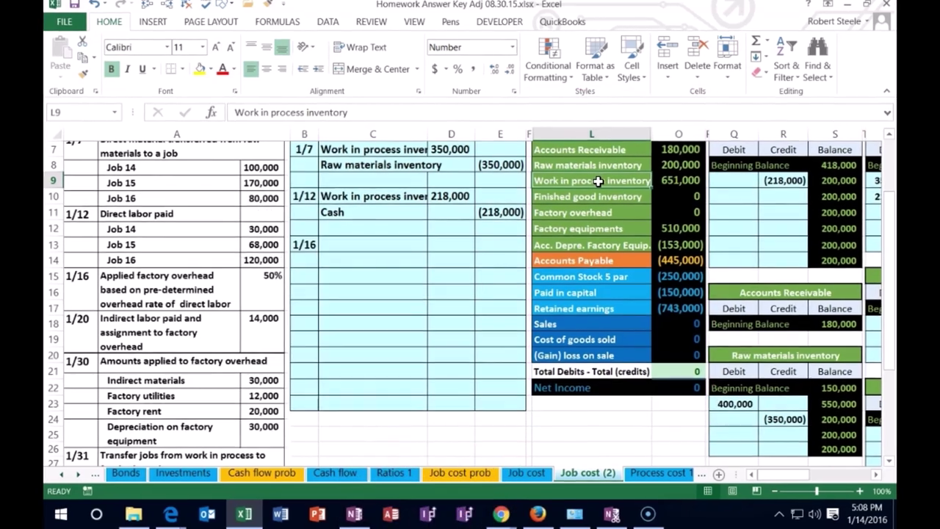
right_click(596, 184)
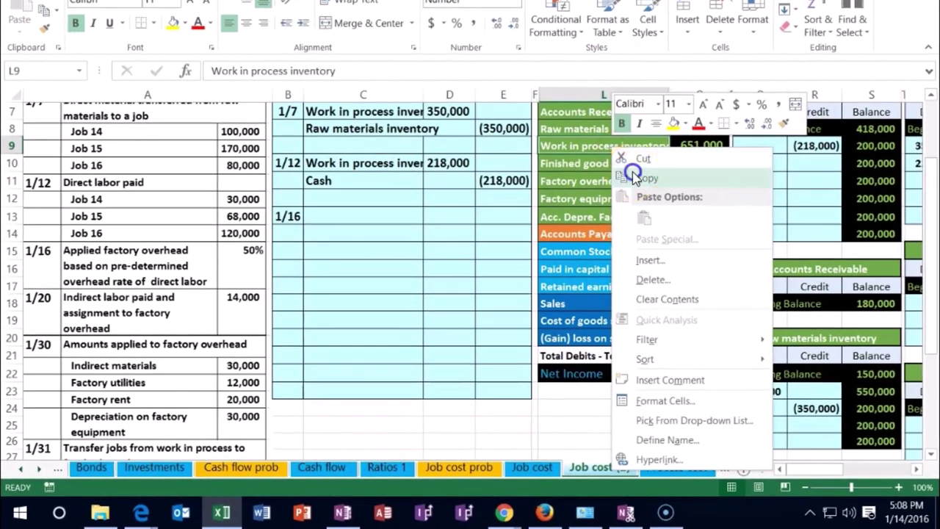
click(633, 177)
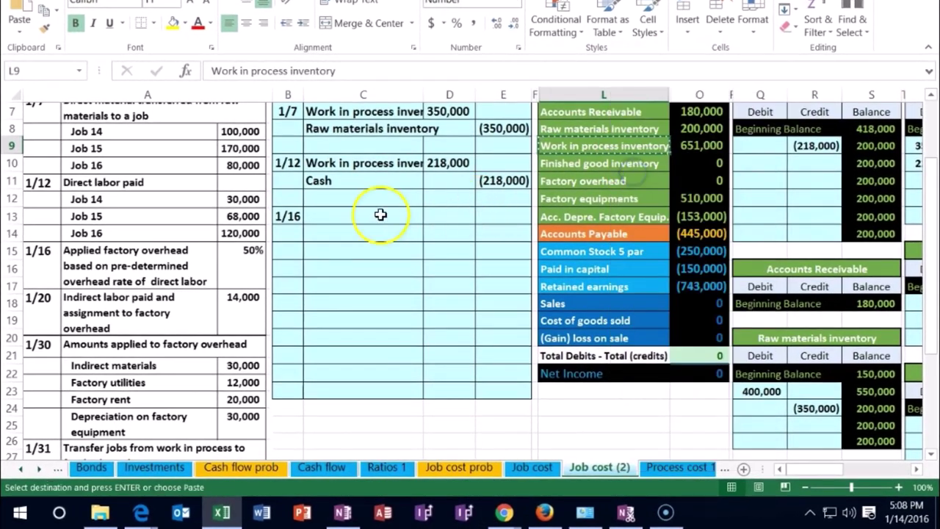
click(353, 216)
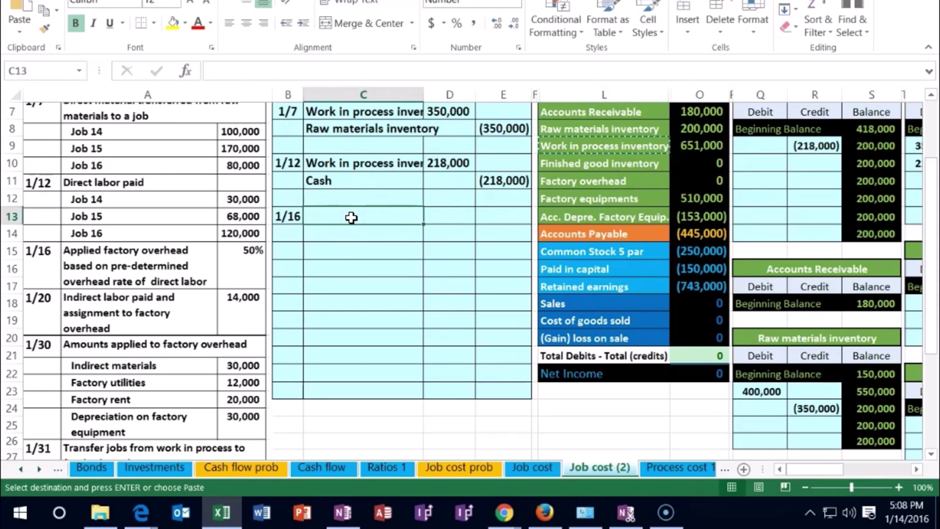
right_click(351, 217)
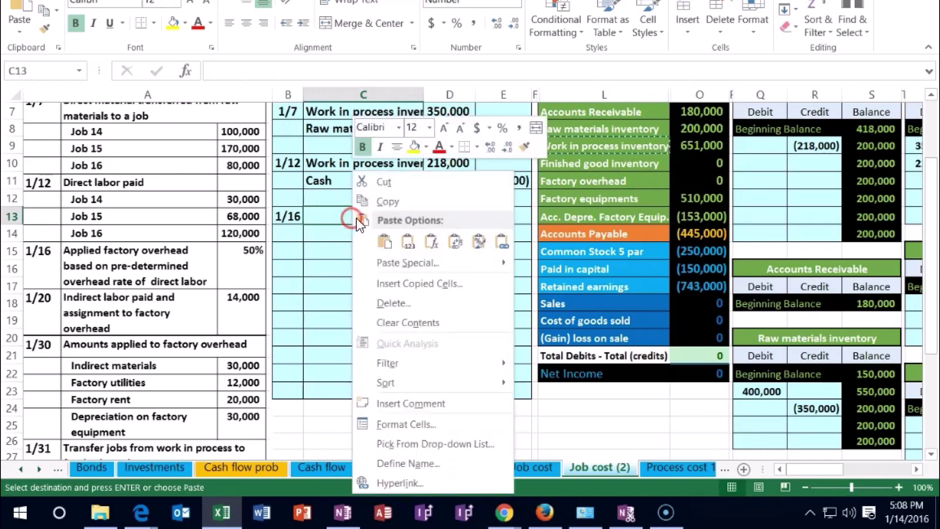
click(406, 243)
Calculate the 1/16 debit in D13 as 50% of the 1/12 direct labor with the formula =D10*.5
click(452, 215)
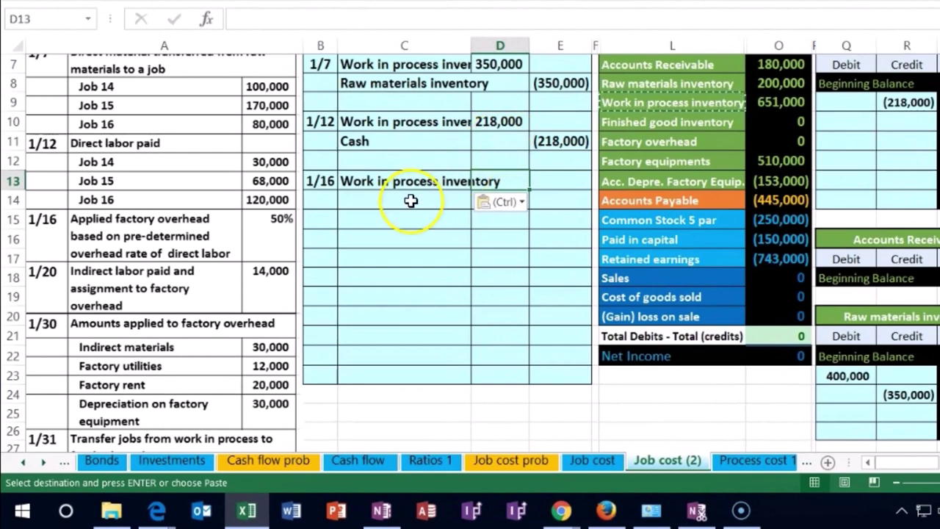
text(=)
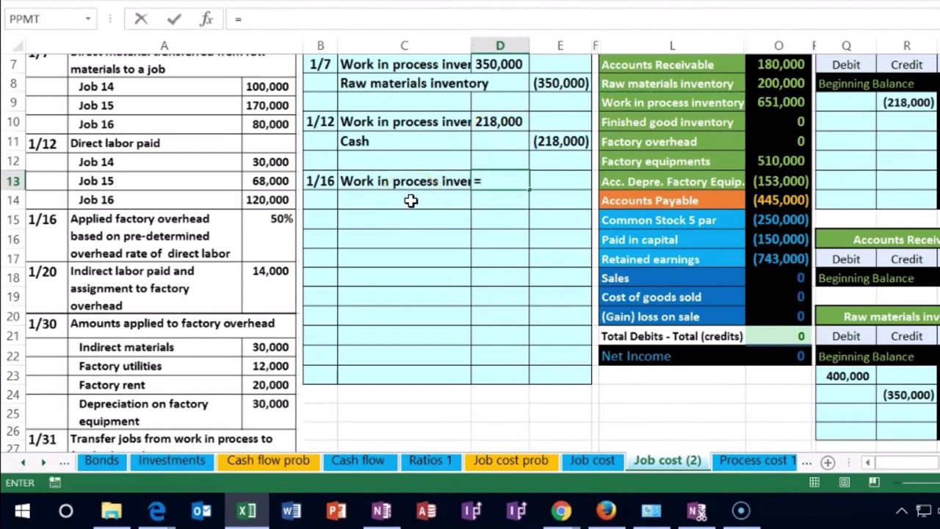
click(498, 122)
text(*)
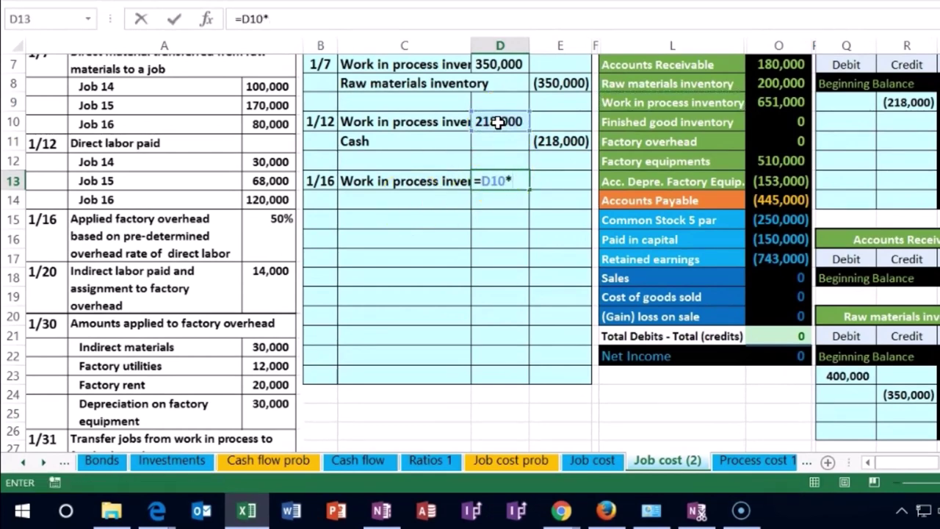
text(.5)
key(Return)
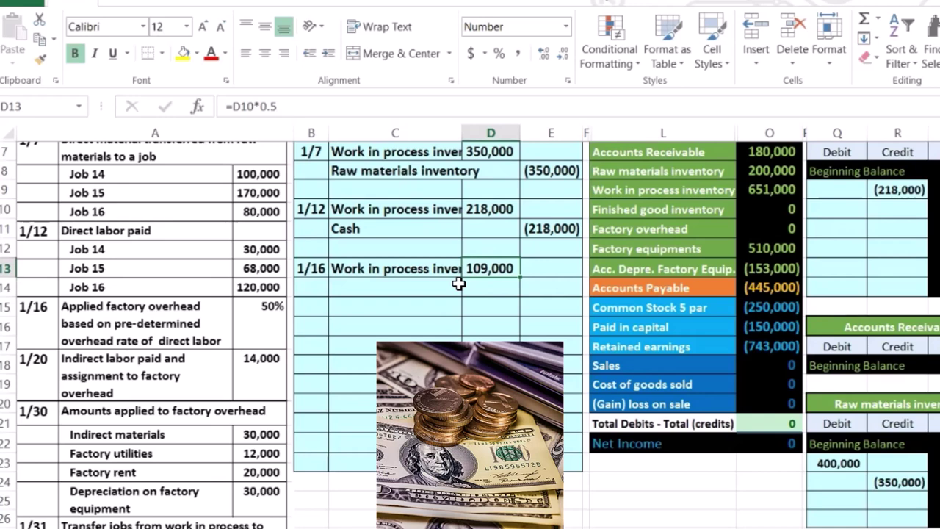
Enter the matching credit in E14 as the negative of the debit in D13
key(Down)
key(Right)
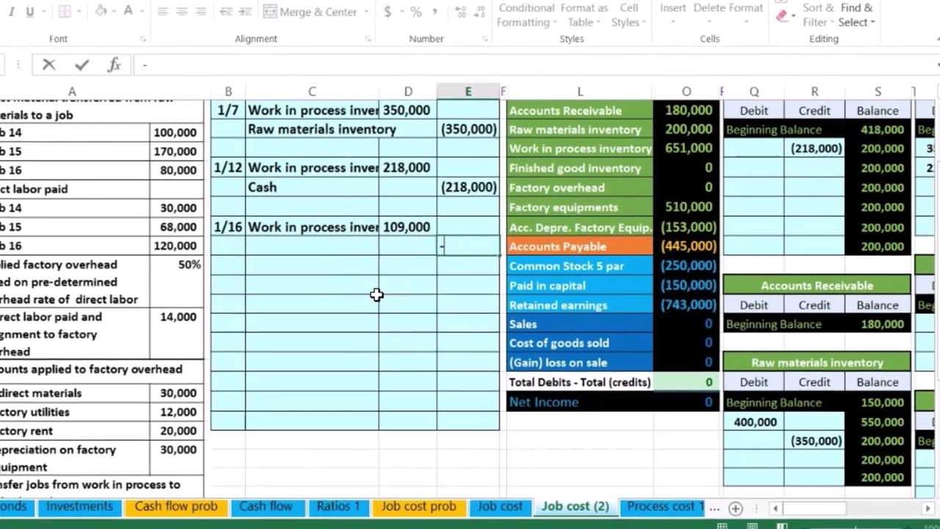
text(-)
key(Up)
key(Left)
key(Return)
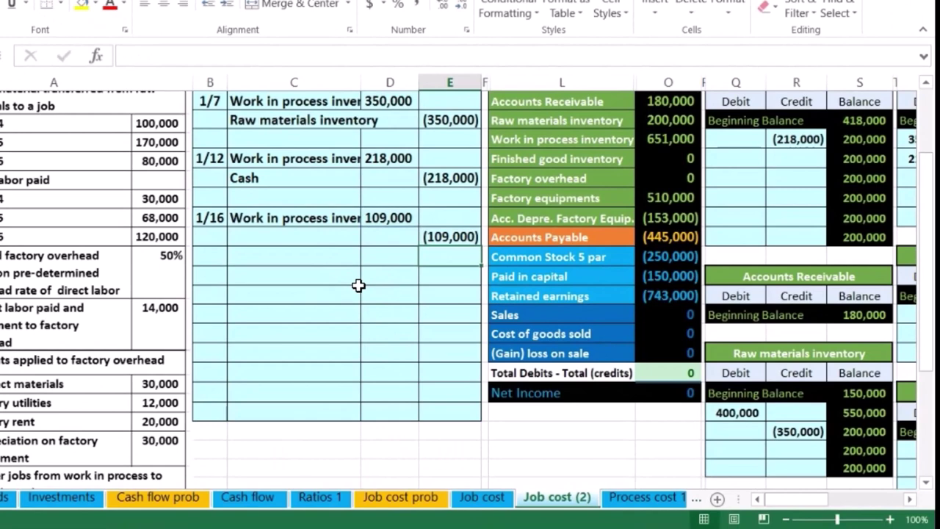
Copy the Factory overhead account name from the trial balance and paste it as values into C14 as the credit account
click(538, 181)
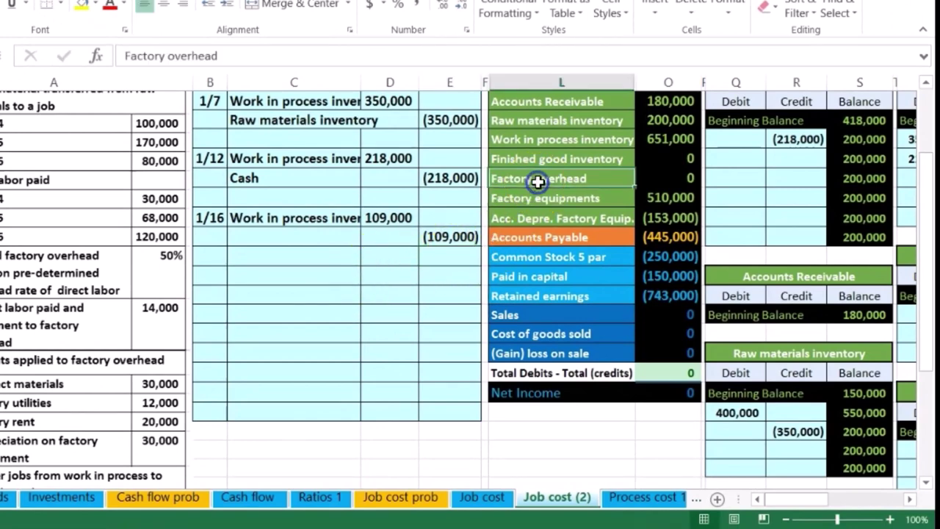
click(668, 180)
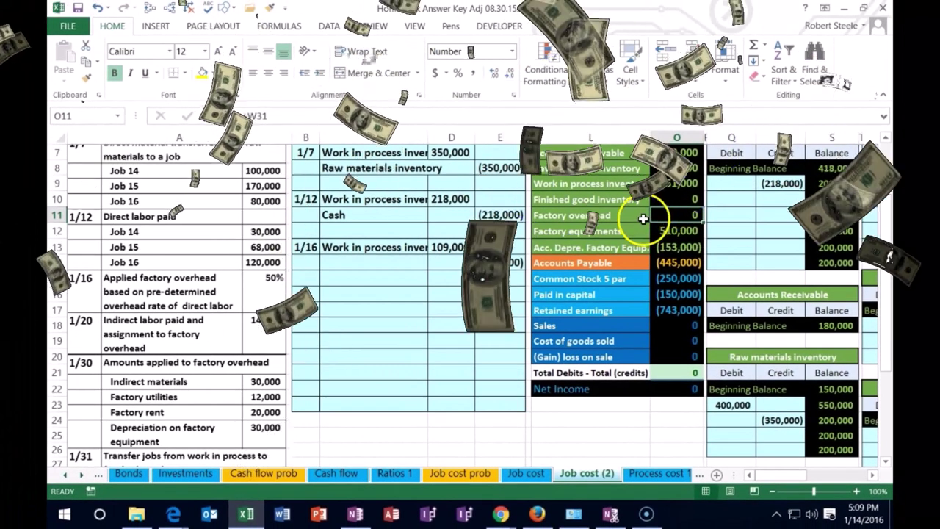
click(643, 217)
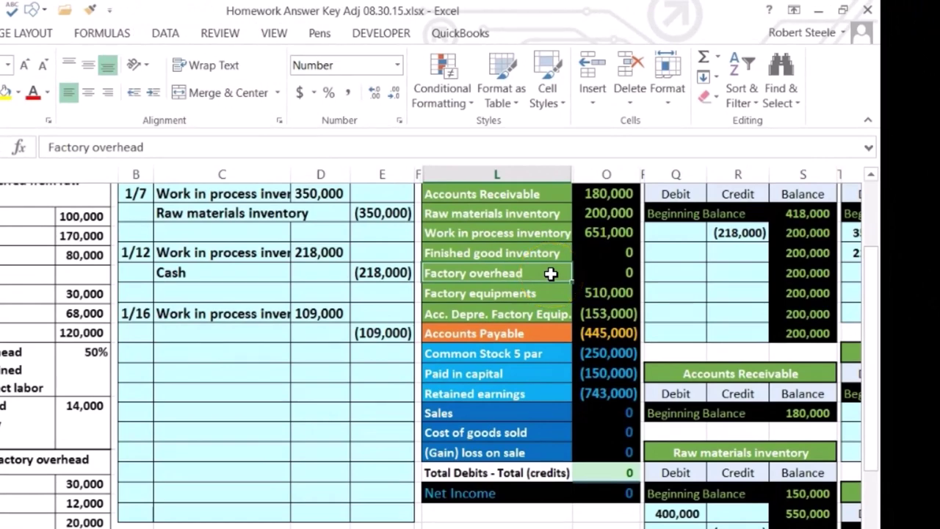
right_click(552, 274)
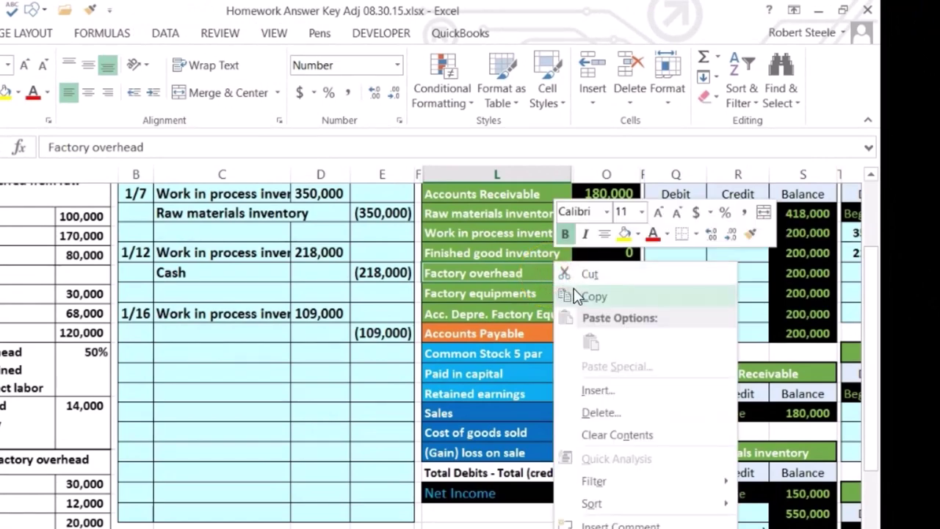
click(575, 294)
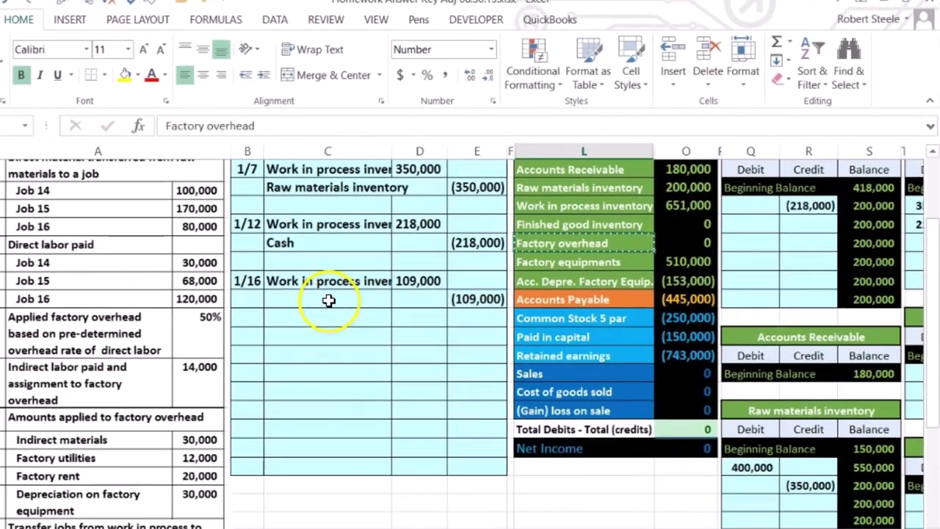
right_click(328, 301)
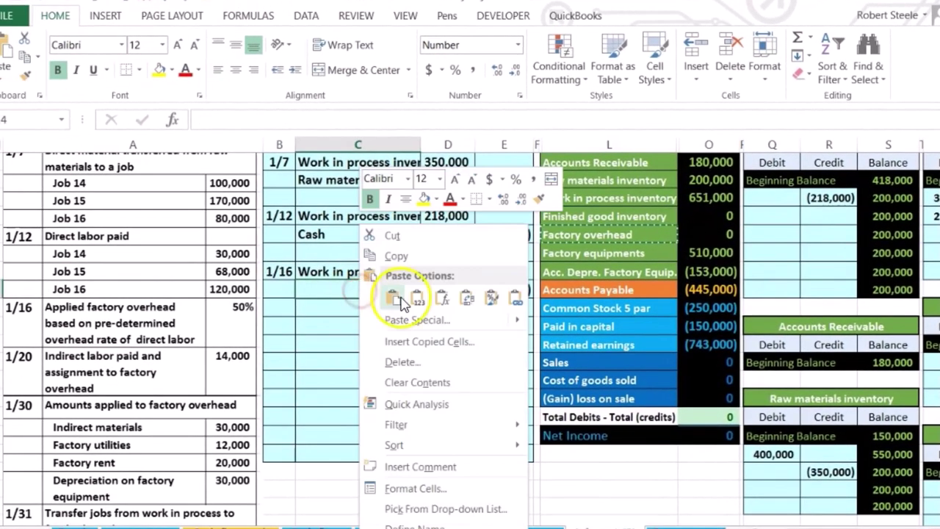
click(373, 306)
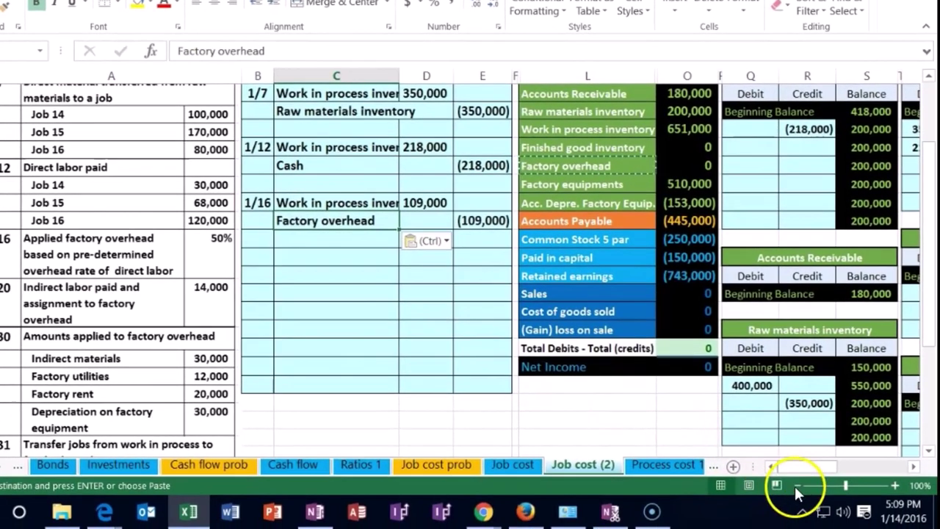
Post the 1/16 debit to the Work in process inventory ledger account by linking U11 to journal cell D13
click(796, 487)
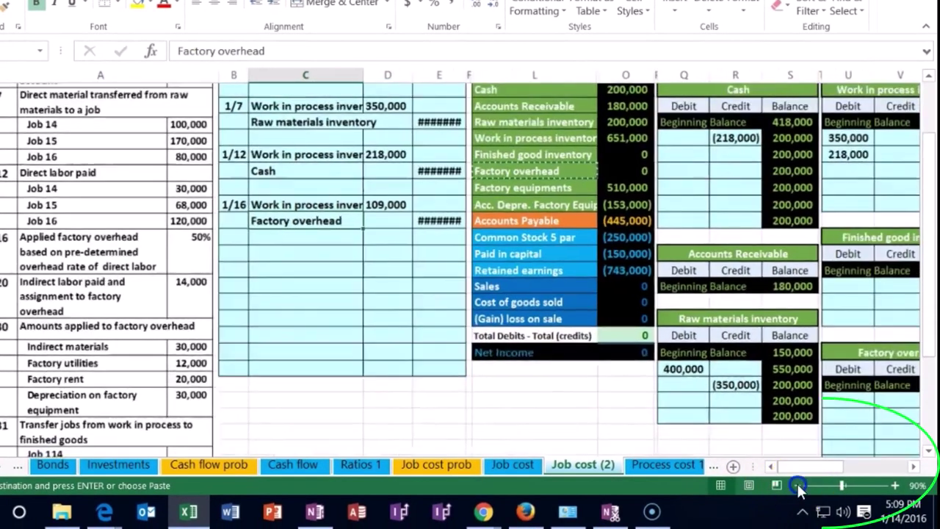
click(797, 485)
click(914, 467)
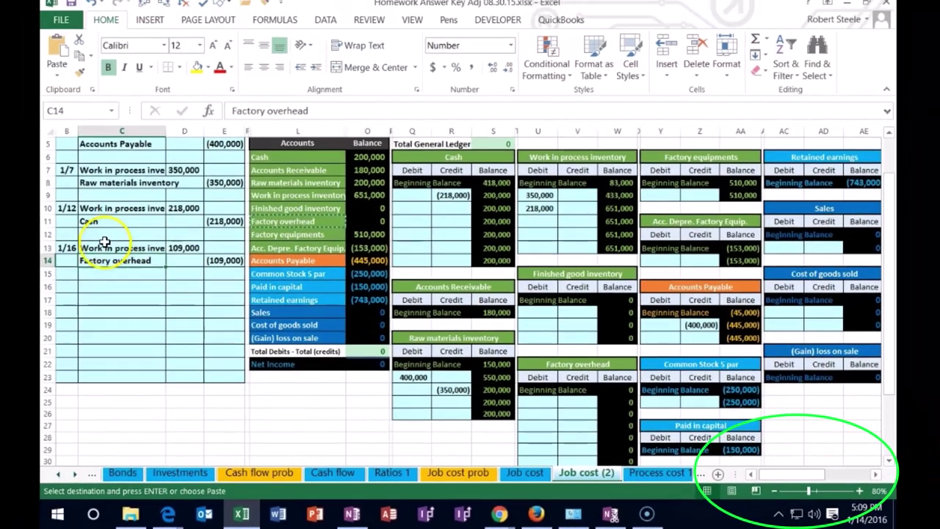
click(110, 248)
scroll(140, 286, up, 1)
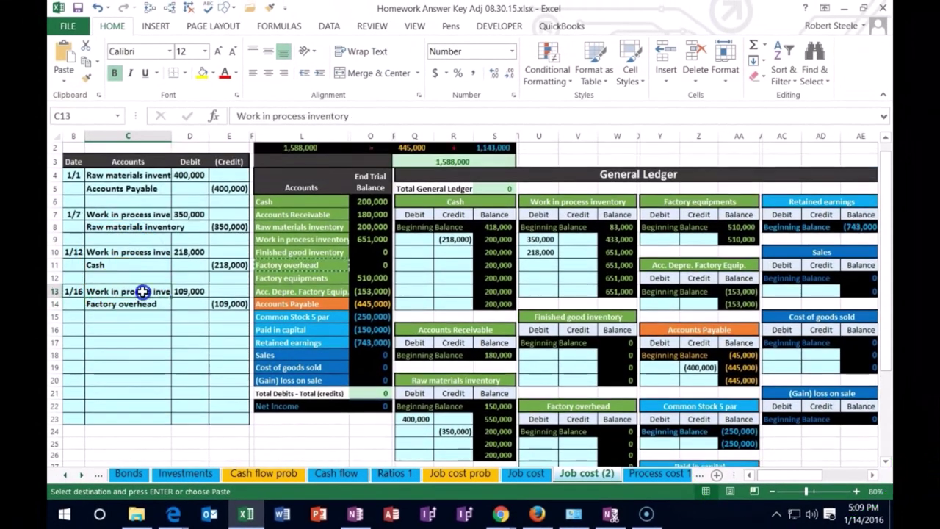
drag(142, 292, 175, 292)
drag(315, 240, 362, 239)
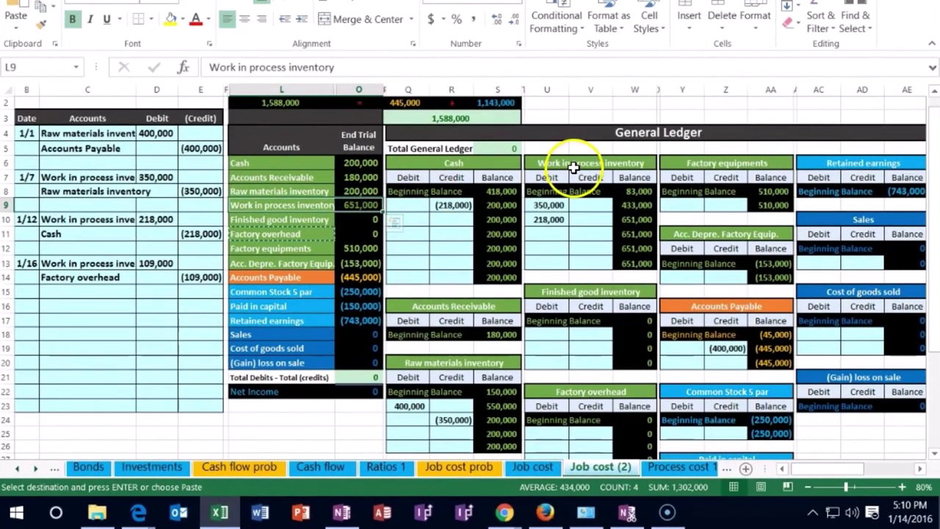
click(548, 234)
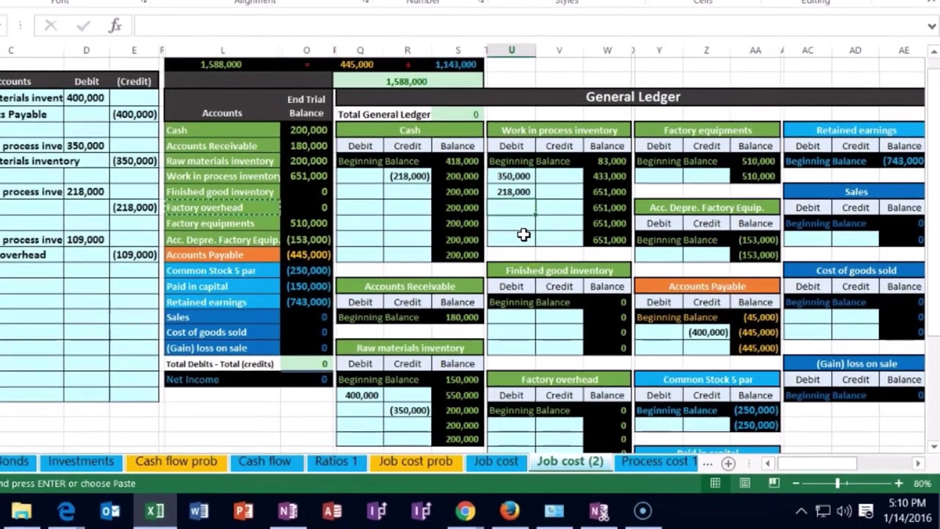
text(=)
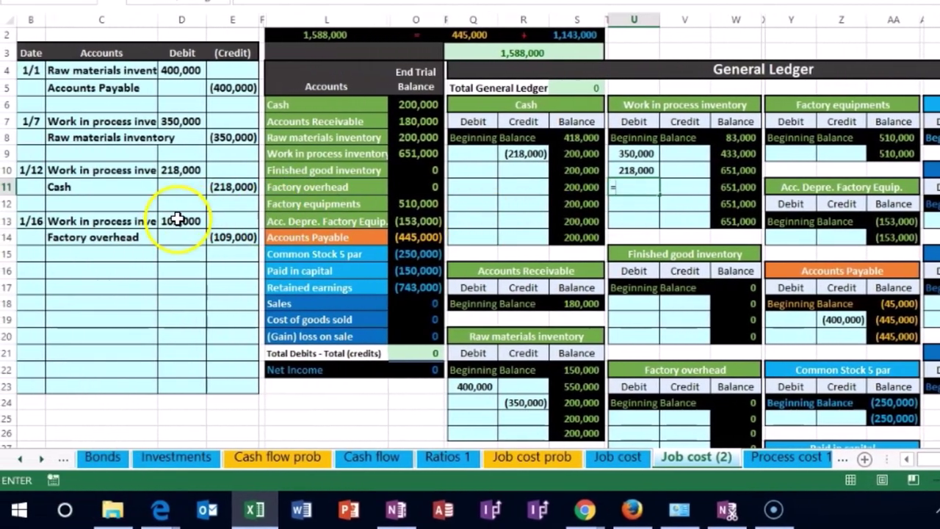
click(177, 219)
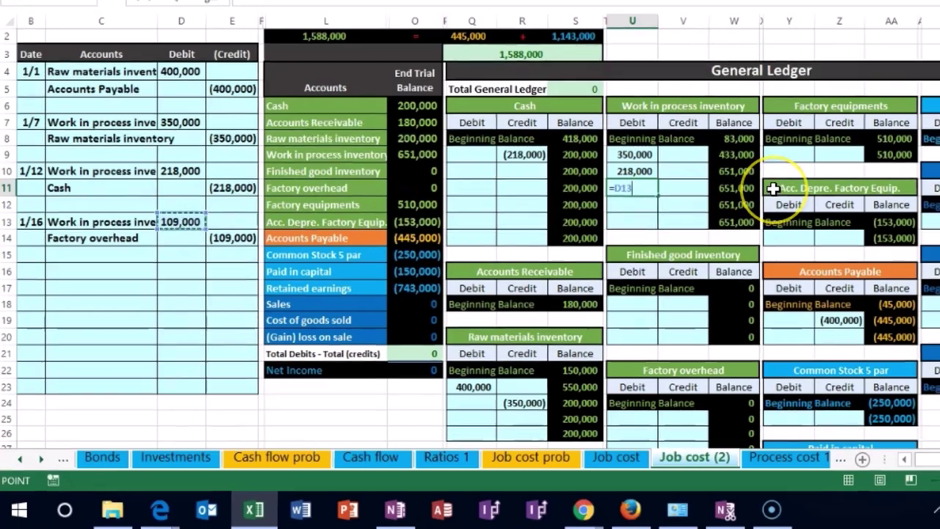
key(Return)
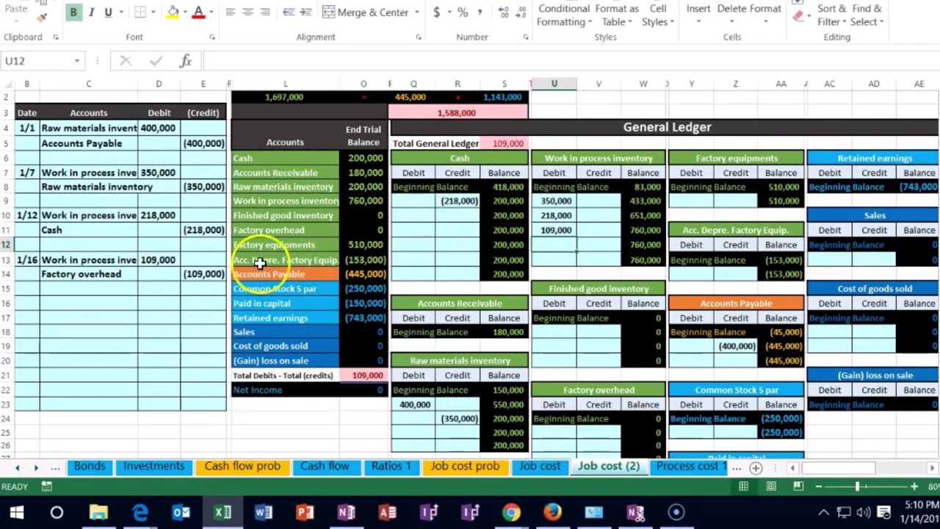
Post the 1/16 credit to the Factory overhead ledger account by linking V25 to journal cell E14
drag(106, 273, 197, 273)
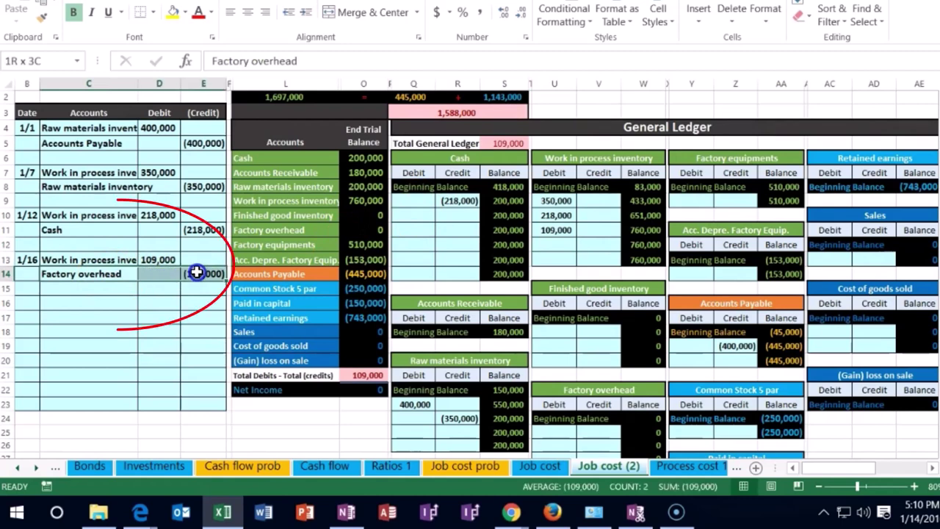
drag(253, 229, 369, 231)
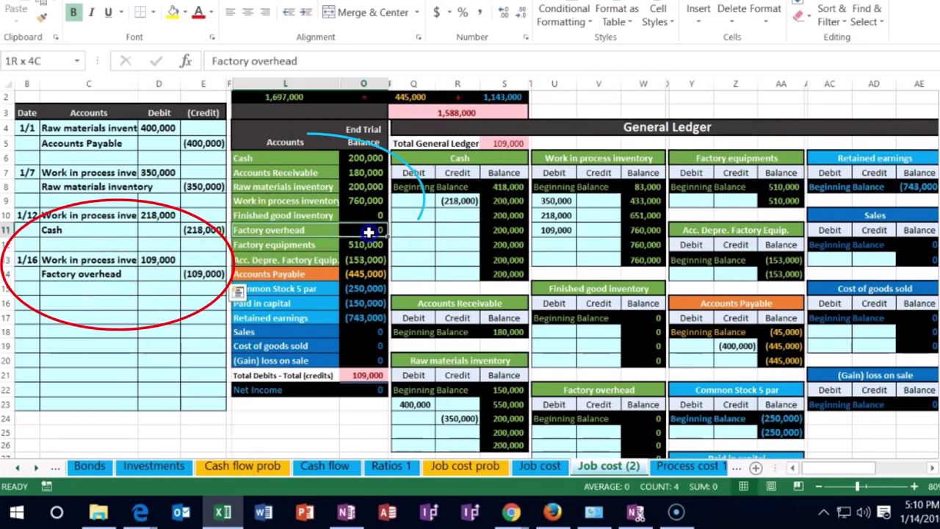
key(ctrl+v)
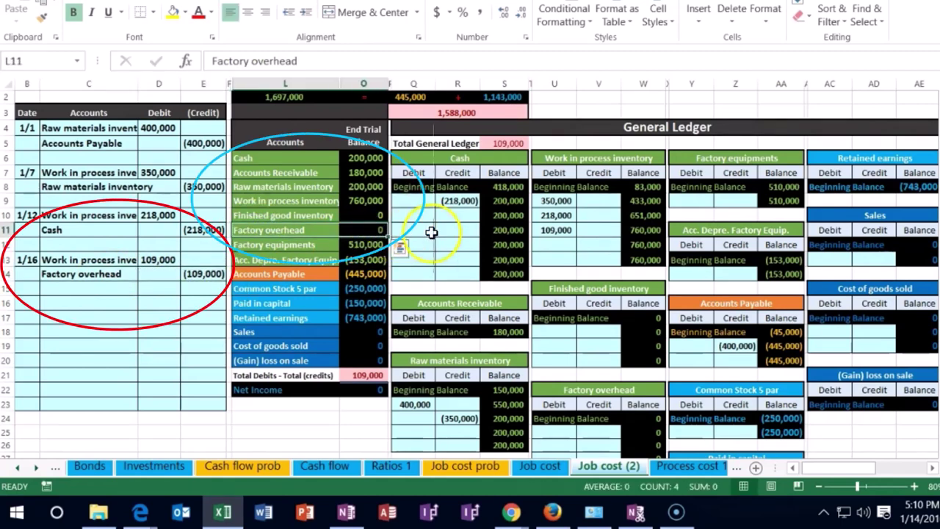
click(598, 430)
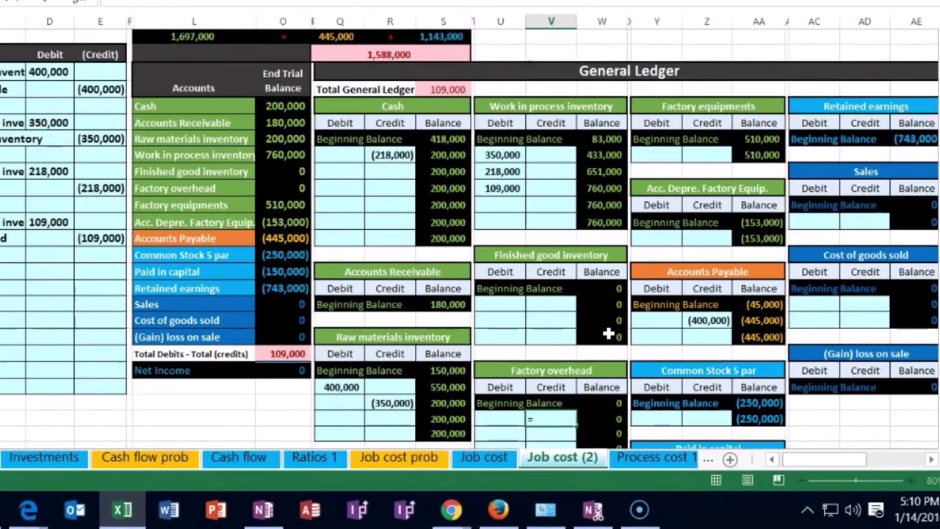
text(=)
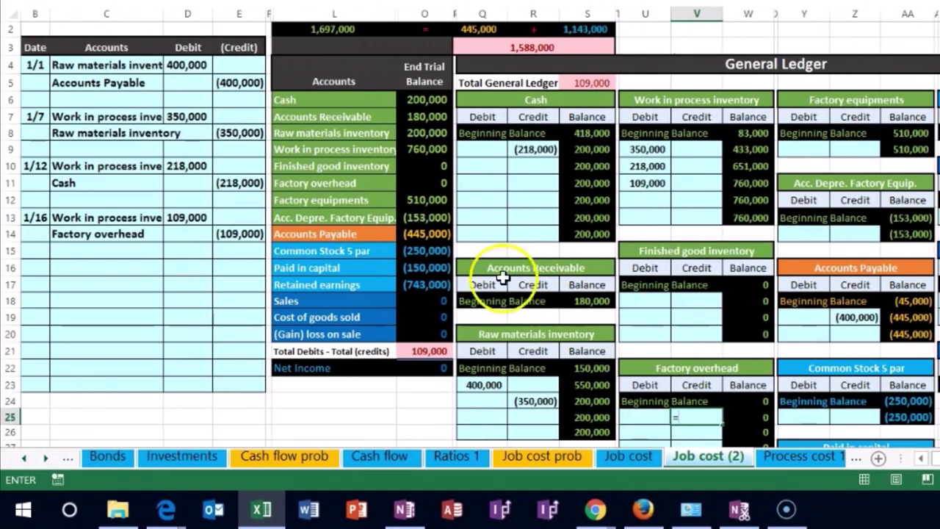
click(219, 232)
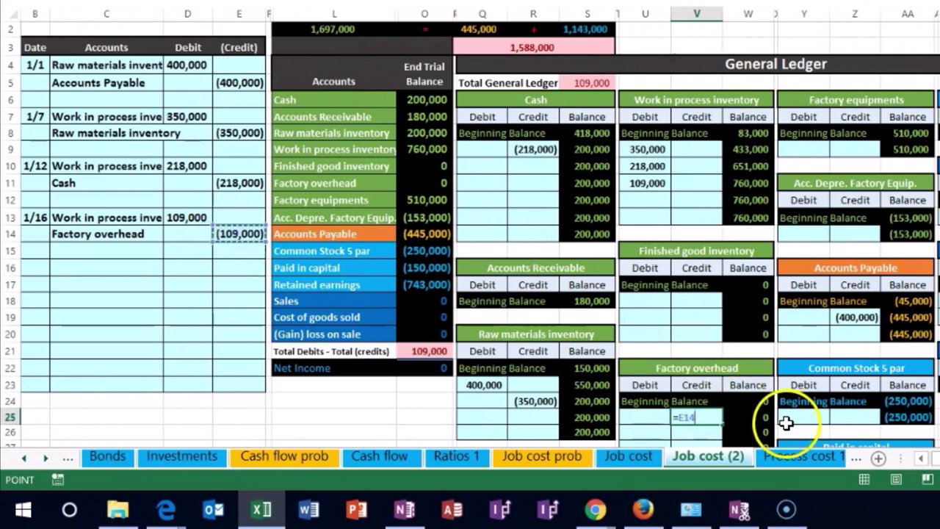
key(Return)
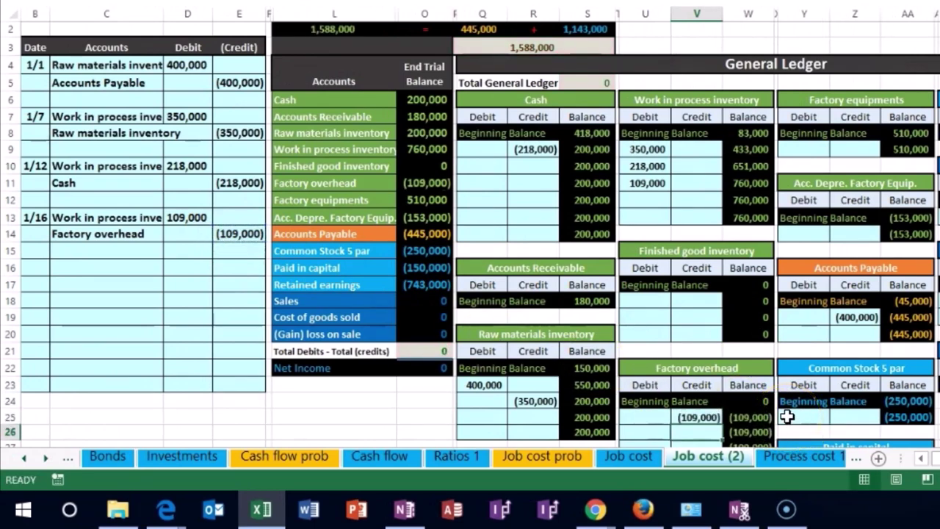
Check the Factory overhead balance in the trial balance and the 1/16 posting in the Work in process inventory ledger account
mouse_move(671, 342)
mouse_down()
mouse_move(723, 344)
mouse_move(623, 464)
mouse_move(673, 339)
mouse_up()
click(439, 184)
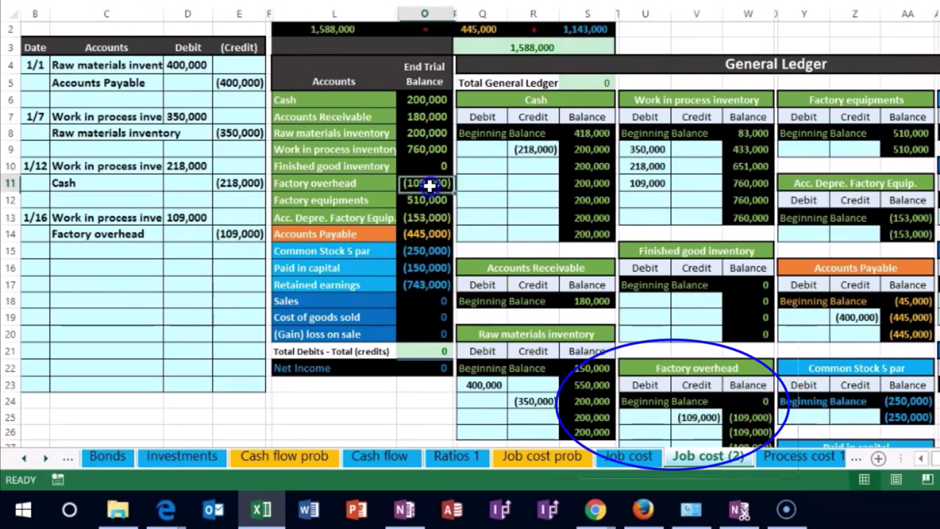
mouse_move(495, 103)
mouse_down()
mouse_move(573, 258)
mouse_move(459, 105)
mouse_up()
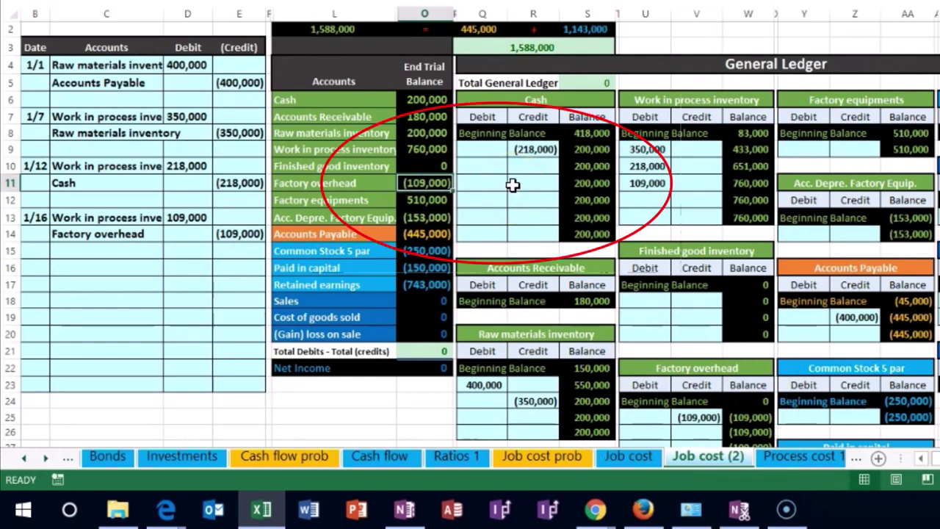
key(Right)
key(Right)
key(Right)
key(Right)
key(Right)
key(Right)
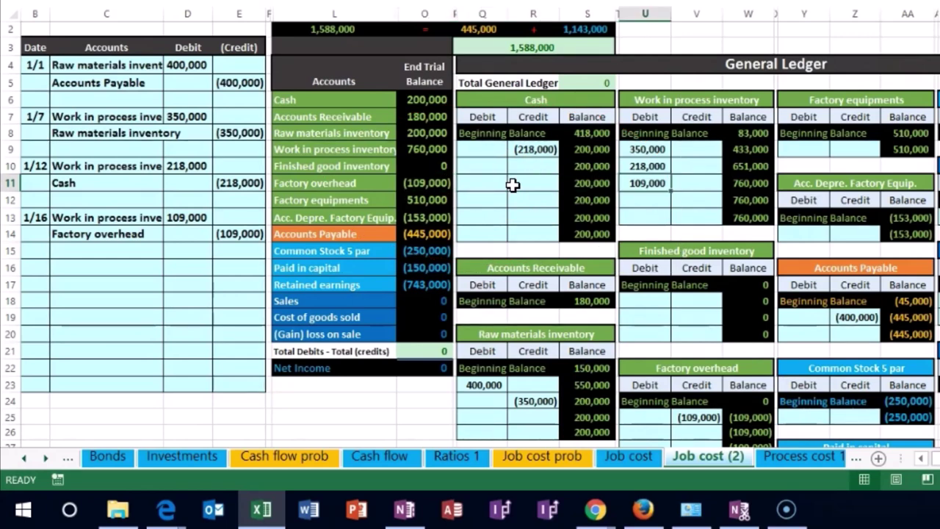
key(Right)
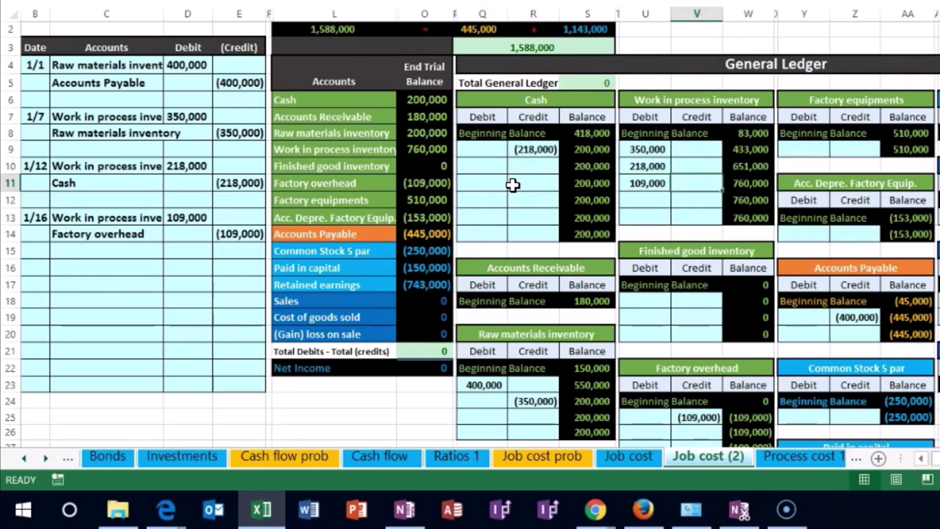
key(Left)
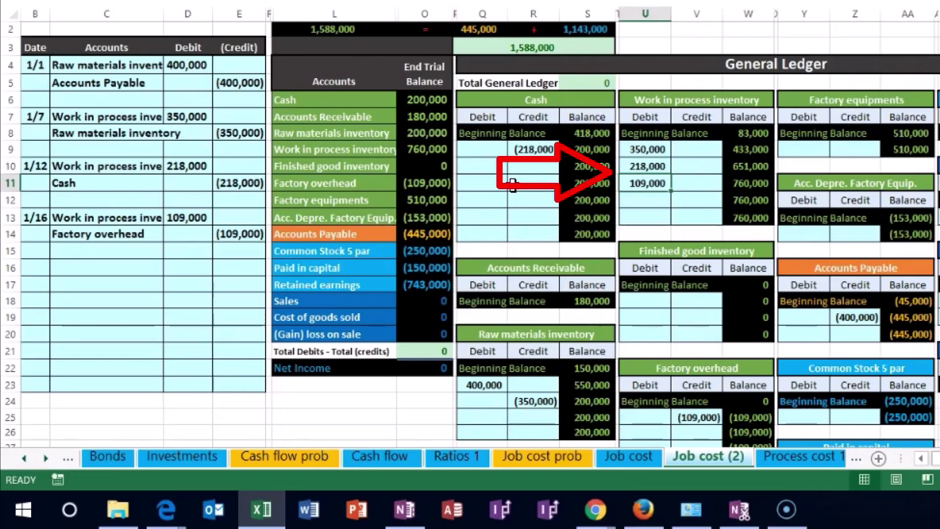
Enter the date 1/16 in AG11 on the Job 14 job cost record
key(Right)
key(Right)
key(Right)
key(Right)
key(Right)
key(Right)
key(Right)
key(Right)
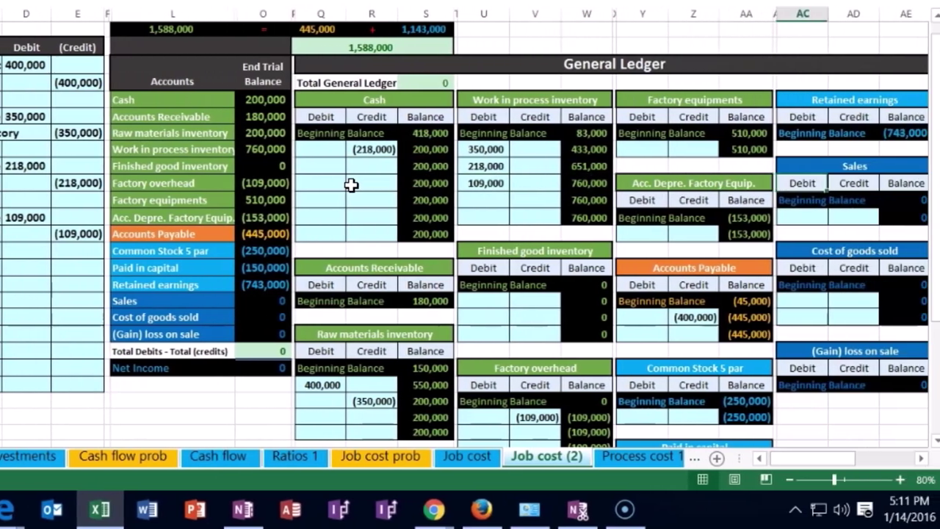
key(Right)
key(Right)
key(Right)
key(Right)
key(Right)
key(Right)
key(Right)
key(Right)
key(Right)
key(Right)
key(Right)
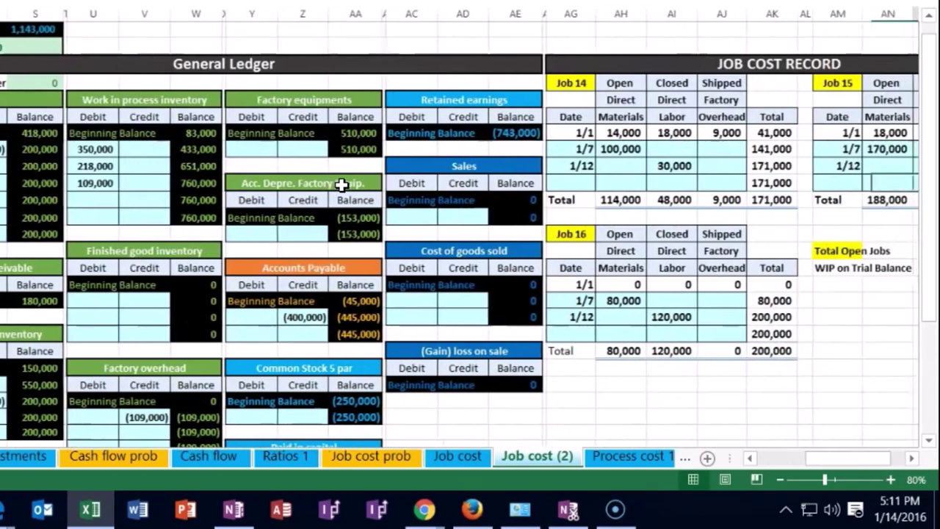
key(Right)
key(Right)
key(Right)
key(Right)
key(Right)
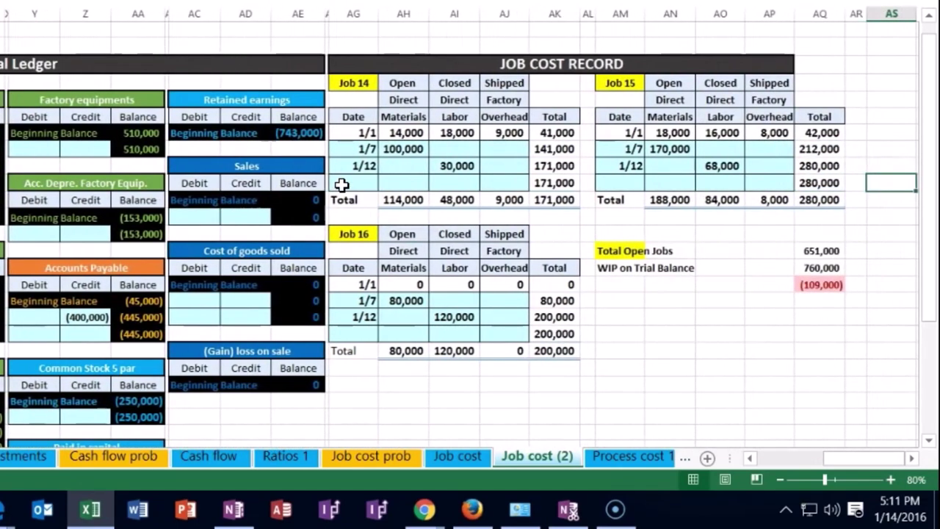
click(342, 183)
click(366, 227)
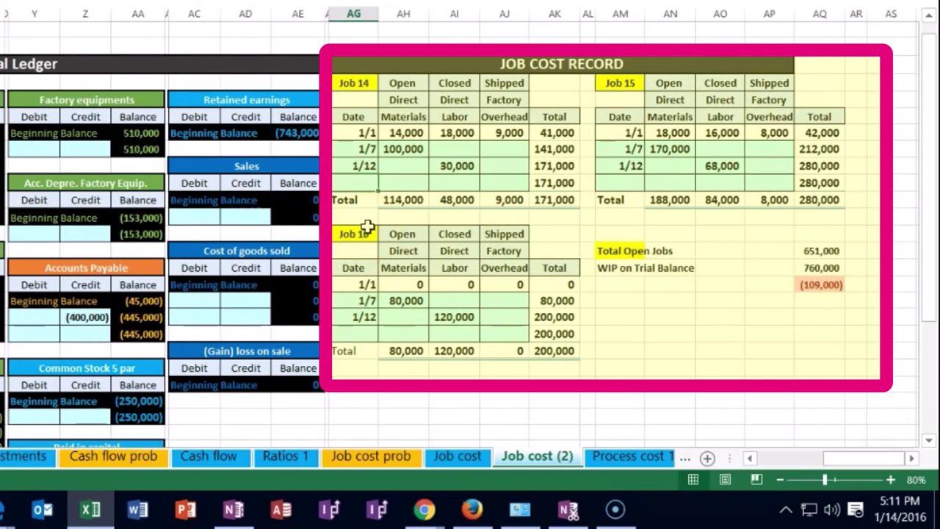
text(1/)
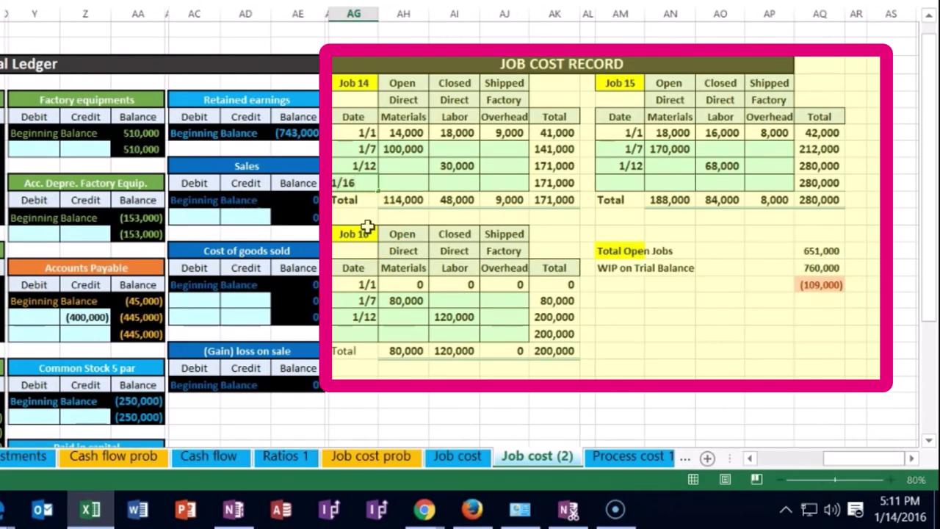
text(16)
Calculate Job 14's 1/16 factory overhead in AJ11 as 50% of its 1/12 direct labor with the formula =AI10*.5
key(Tab)
key(Tab)
key(Tab)
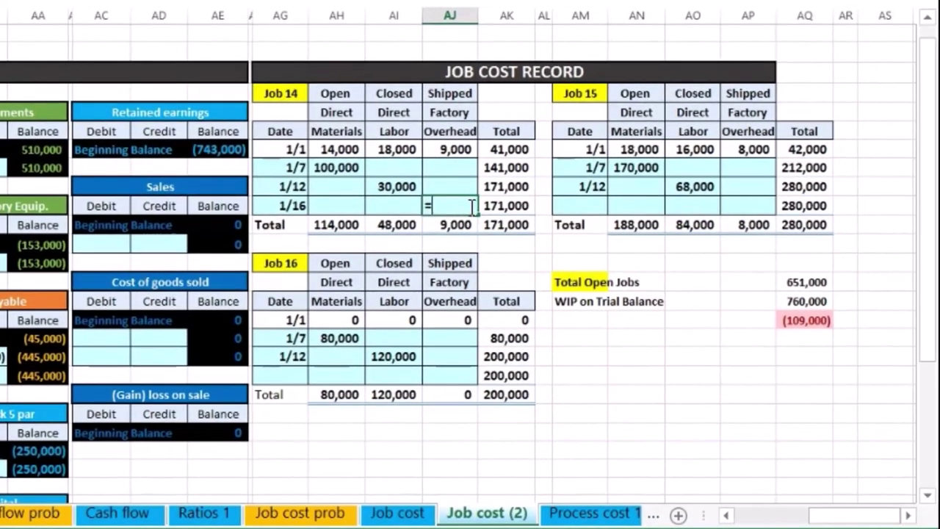
click(396, 185)
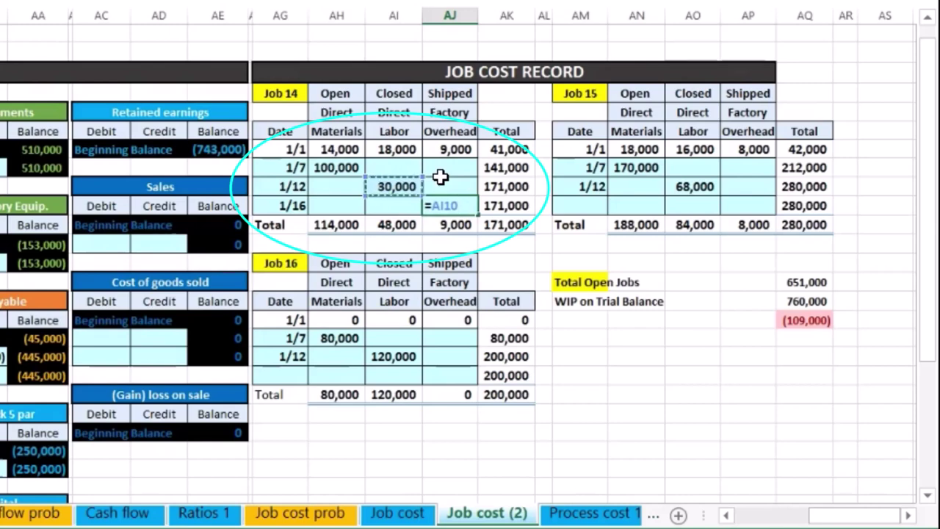
text(*.5)
key(Return)
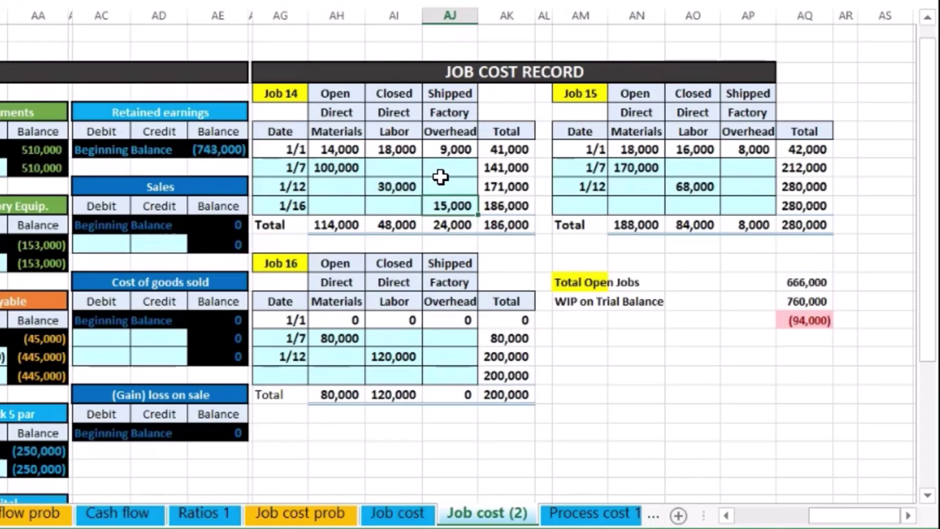
Calculate Job 15's factory overhead in AP11 as 50% of its 1/12 direct labor with the formula =AO10*.5
key(Right)
key(Right)
key(Right)
key(Right)
key(Right)
key(Right)
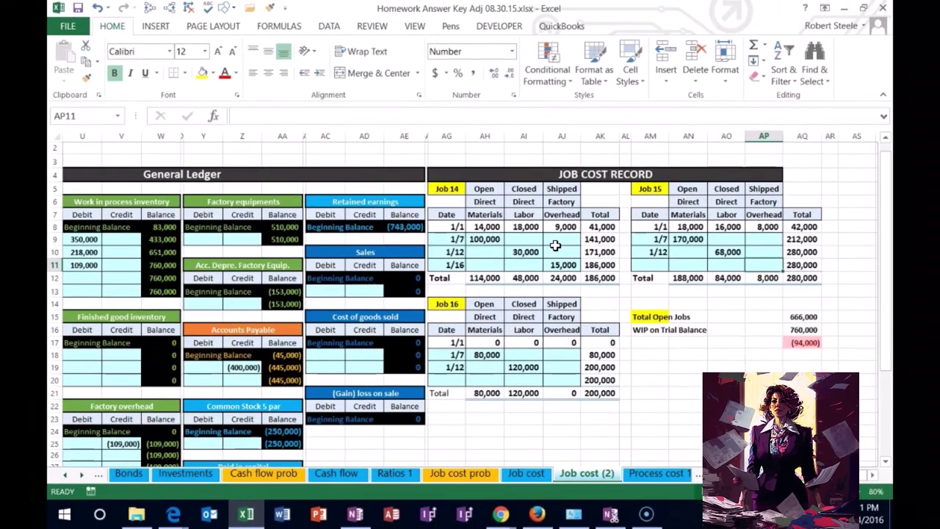
text(=)
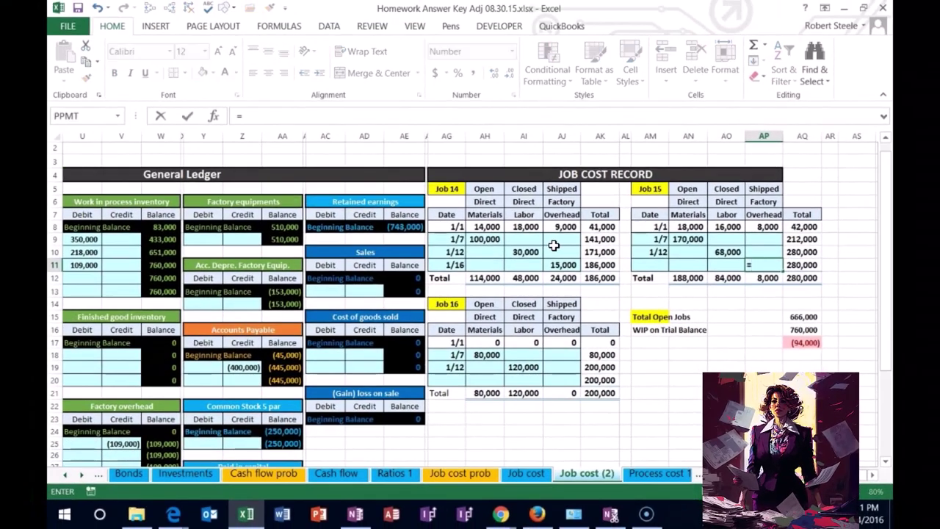
click(727, 251)
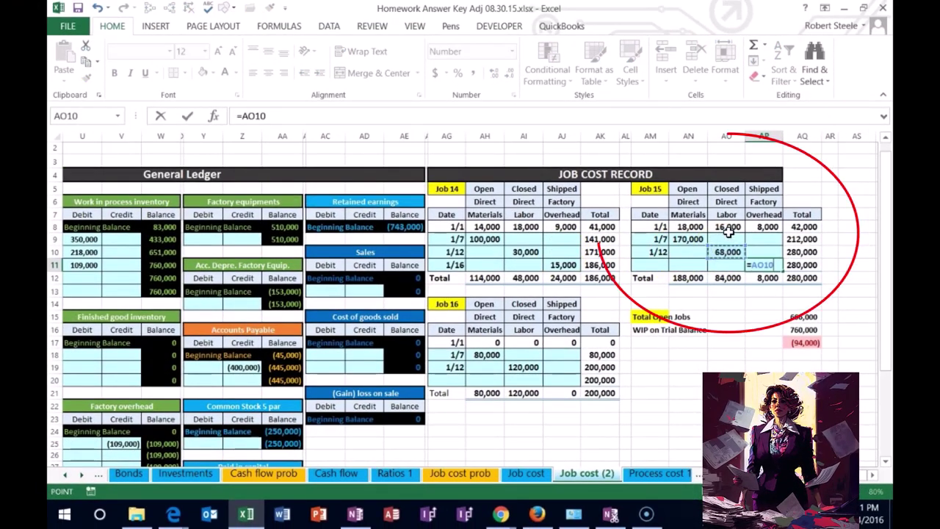
text(*)
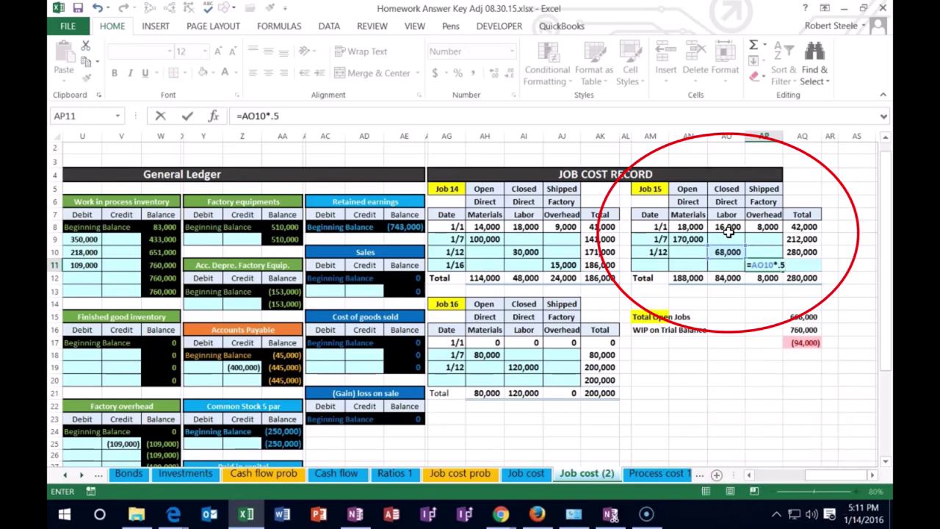
key(Return)
key(Up)
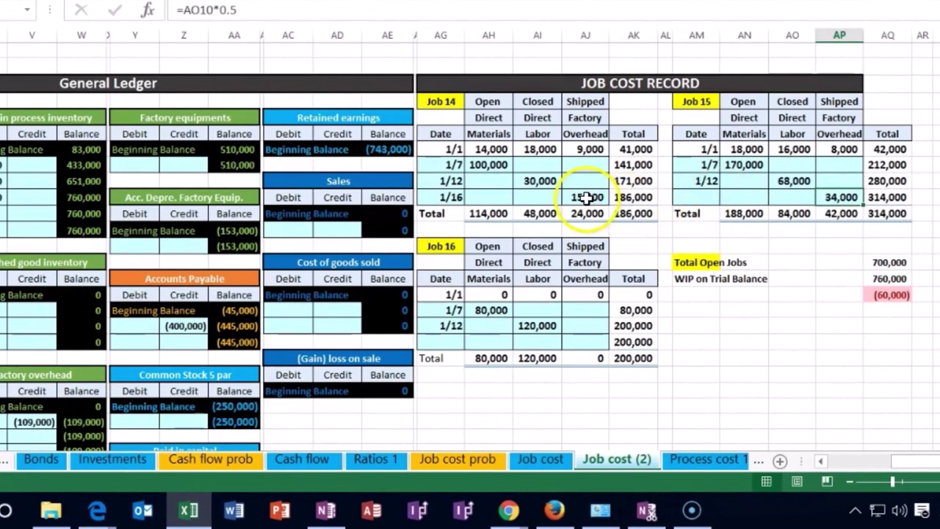
Calculate Job 16's factory overhead in AJ20 as 50% of its 1/12 direct labor with the formula =AI19*.5
click(586, 196)
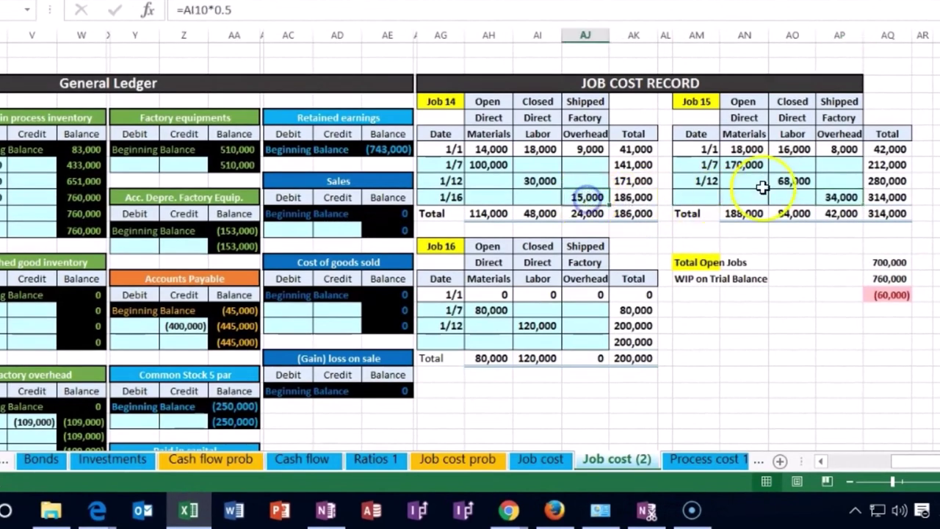
click(849, 194)
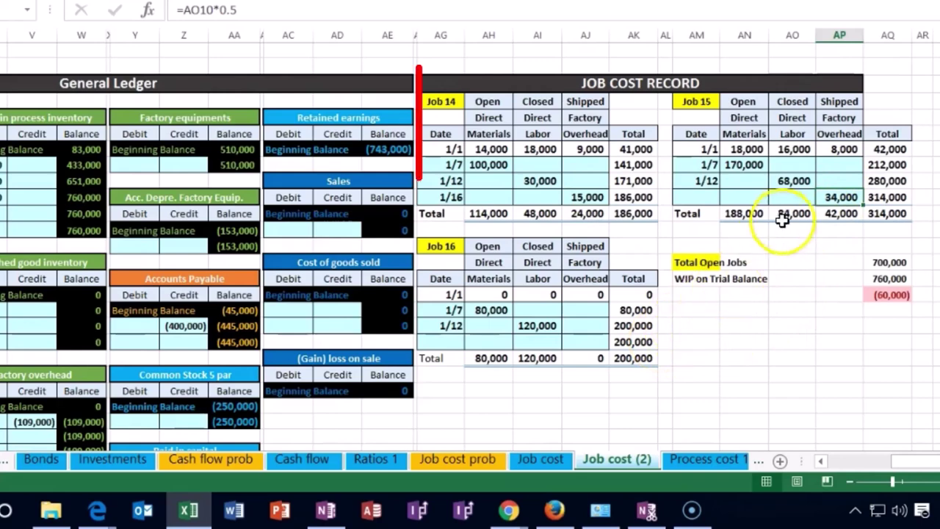
click(793, 181)
click(552, 180)
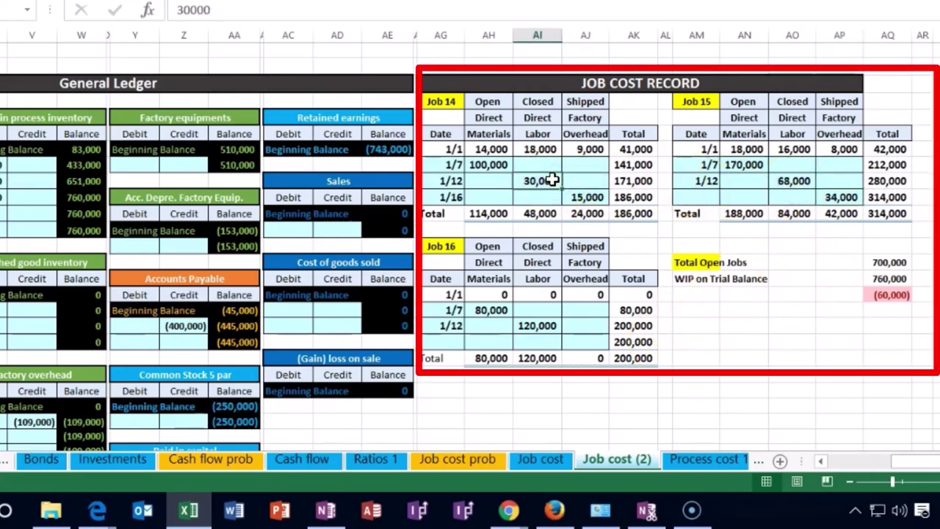
click(582, 343)
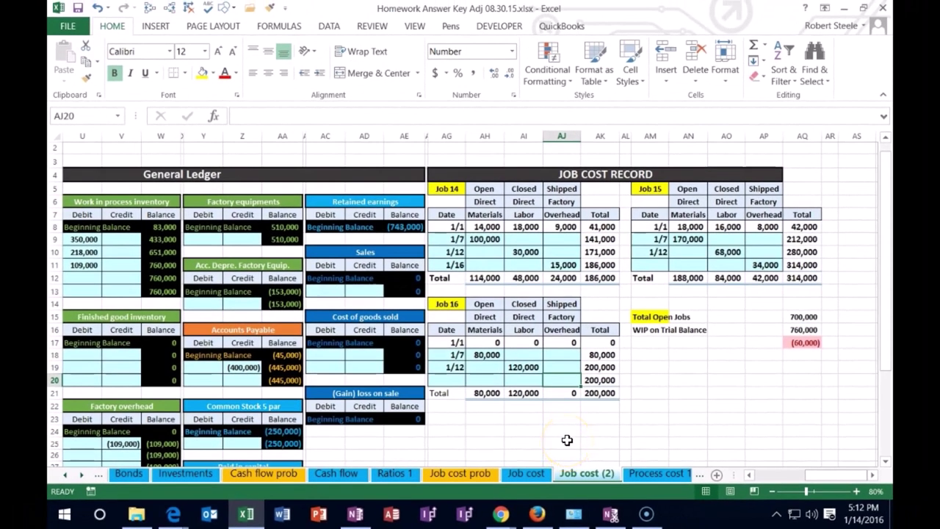
text(=)
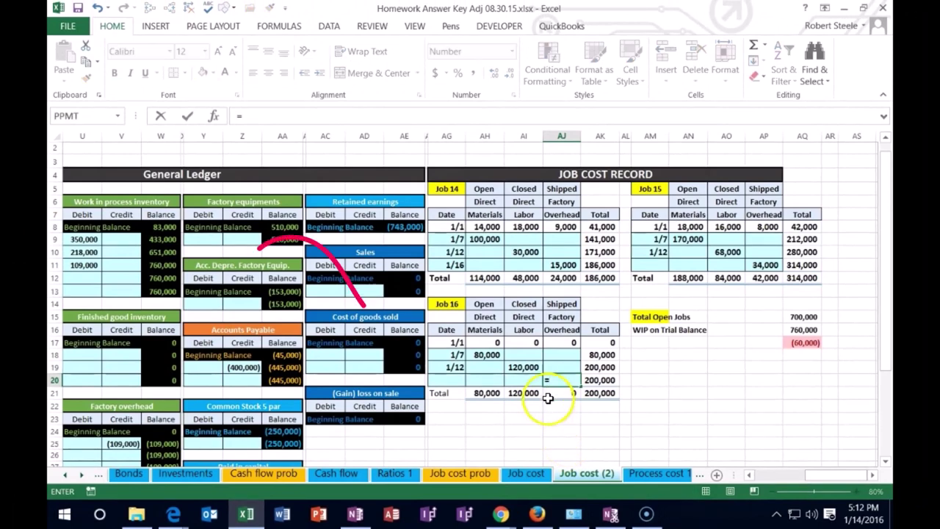
click(532, 367)
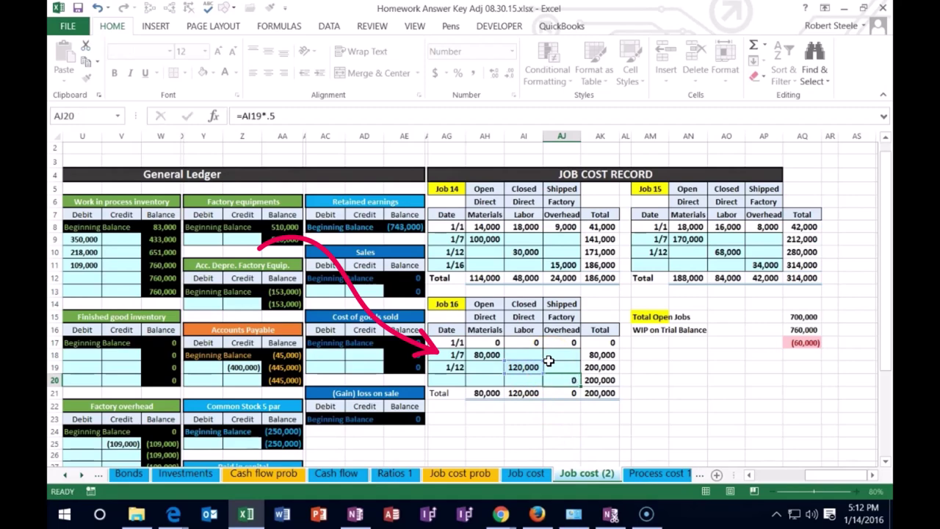
text(*.5)
key(Return)
Check the sum of the 1/16 overhead allocated to Jobs 14, 15 and 16 across AJ11, AP11 and AJ20
click(564, 264)
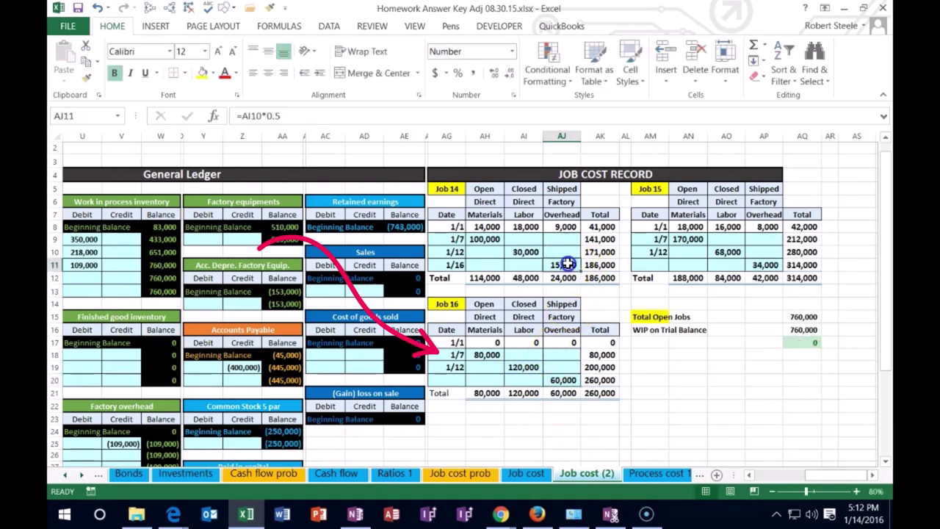
ctrl+click(768, 265)
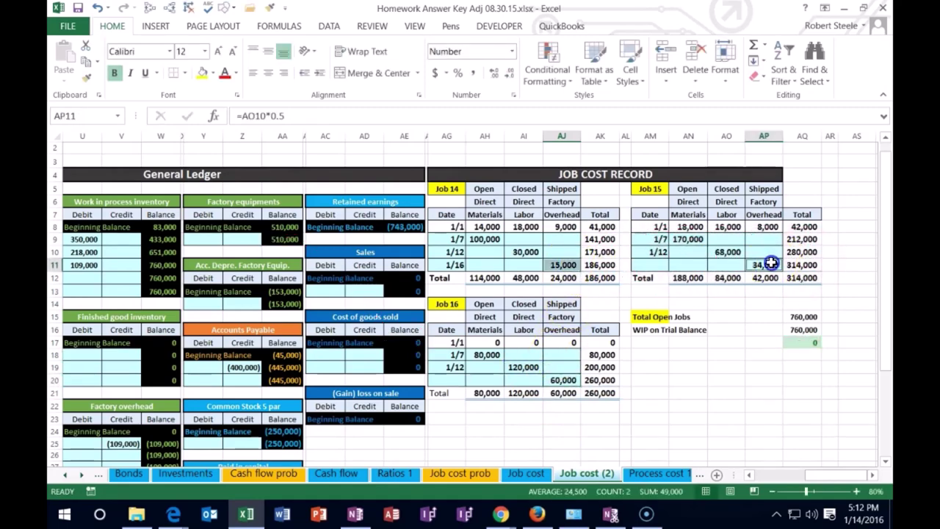
ctrl+click(562, 380)
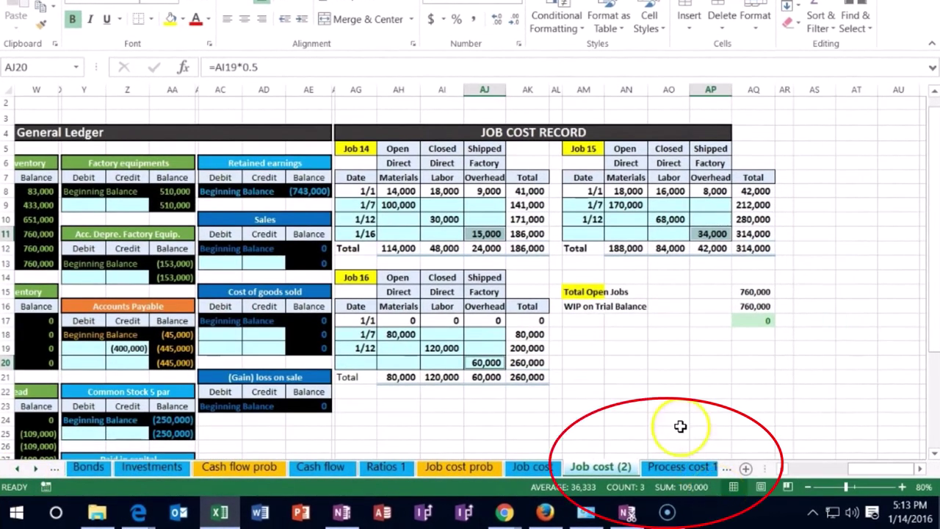
Inspect the Total Open Jobs formula in AQ15 to see which job totals it adds
click(668, 404)
click(748, 293)
double_click(746, 292)
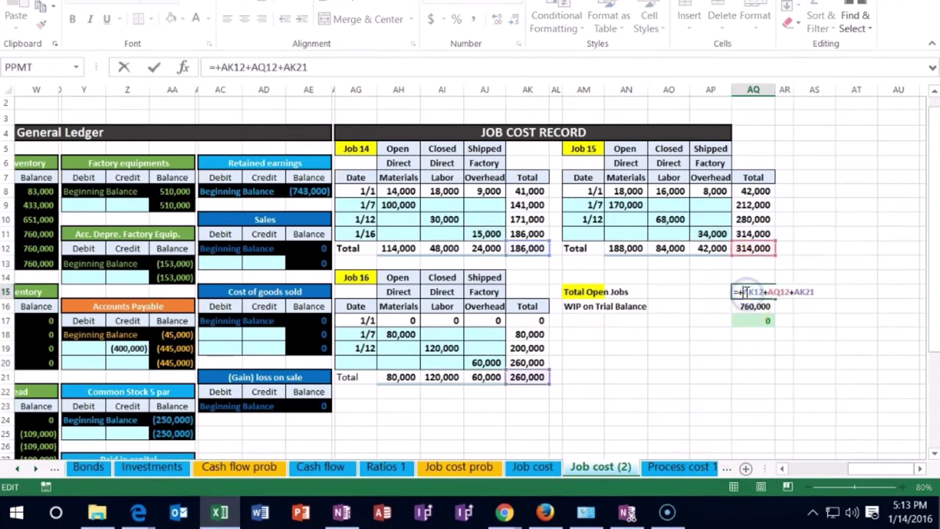
key(Return)
click(747, 292)
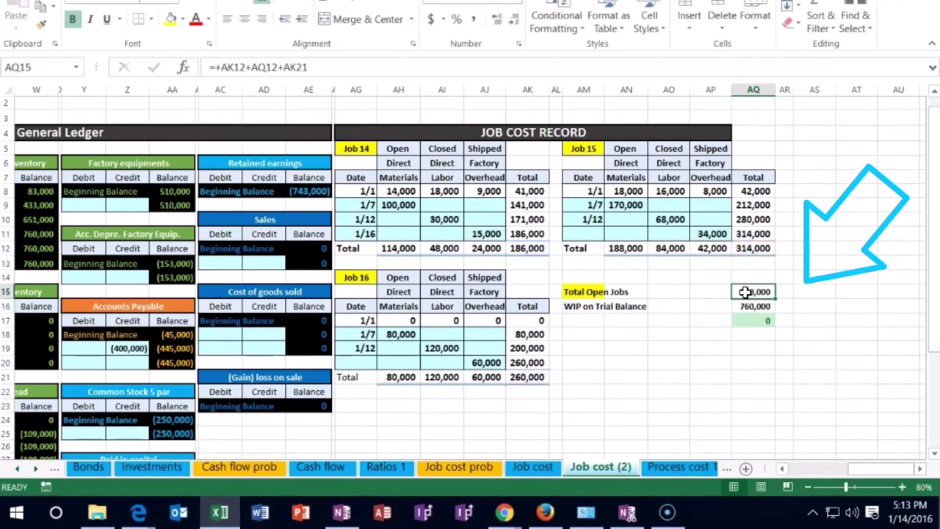
Review the general ledger and the work in process inventory ending balance in O9 against the open jobs total
key(Left)
key(Left)
key(Left)
key(Left)
key(Left)
key(Left)
key(Left)
key(Left)
key(Left)
key(Left)
key(Left)
key(Left)
key(Left)
key(Left)
key(Left)
key(Left)
key(Left)
key(Left)
key(Left)
key(Left)
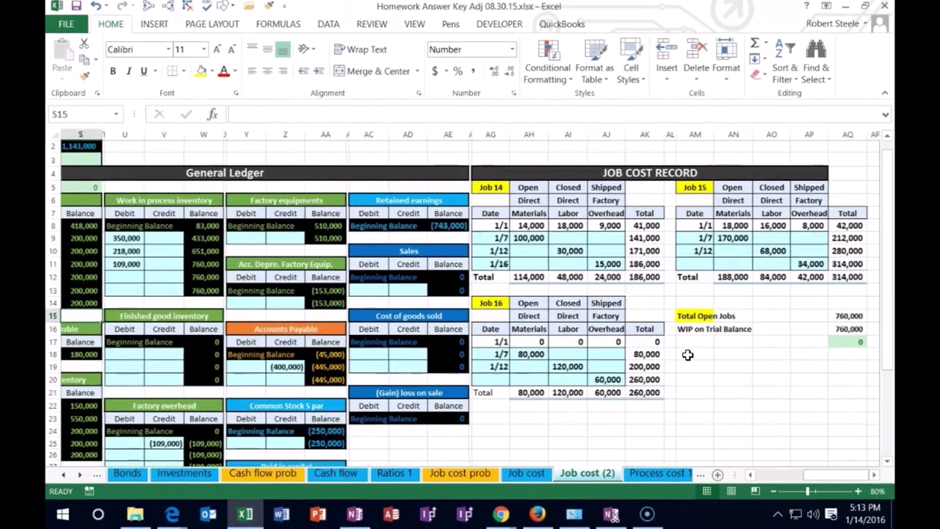
key(Left)
key(Left)
key(Right)
key(Right)
key(Right)
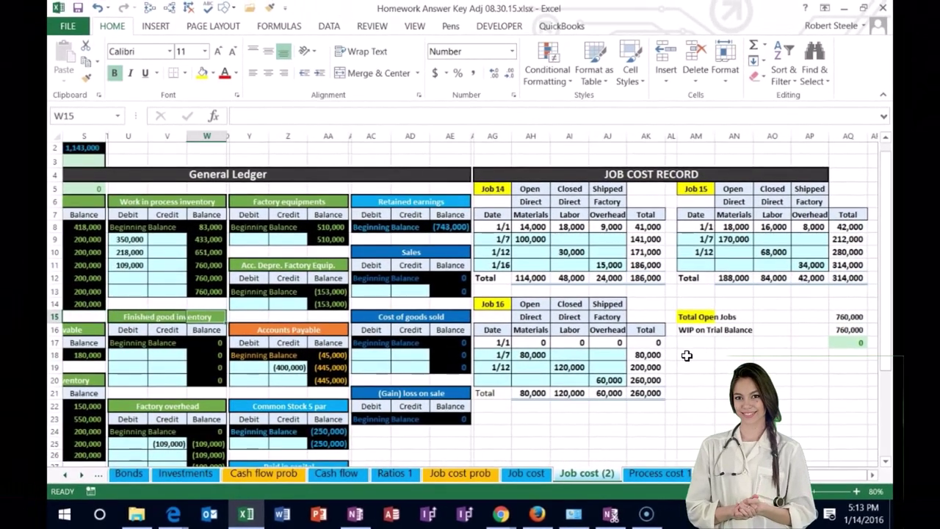
key(Left)
key(Left)
key(Left)
key(Left)
key(Left)
key(Left)
key(Left)
key(Left)
key(Left)
key(Left)
key(Left)
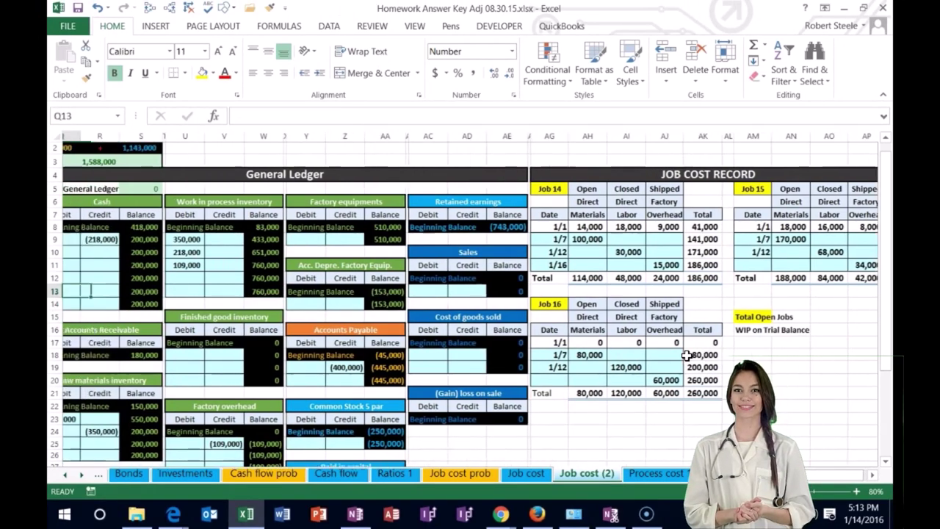
key(Right)
key(Right)
key(Right)
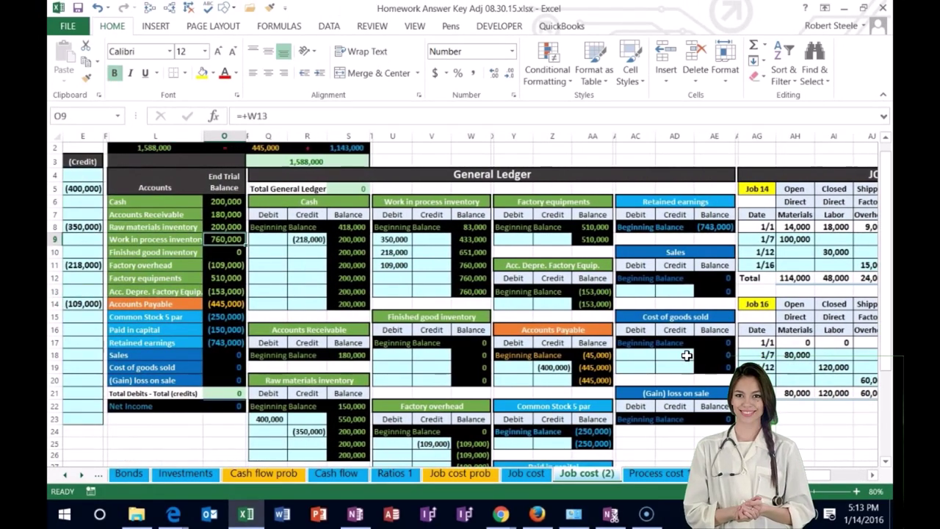
Enter the date 1/20 in B16 of the journal for the indirect labor entry
click(856, 491)
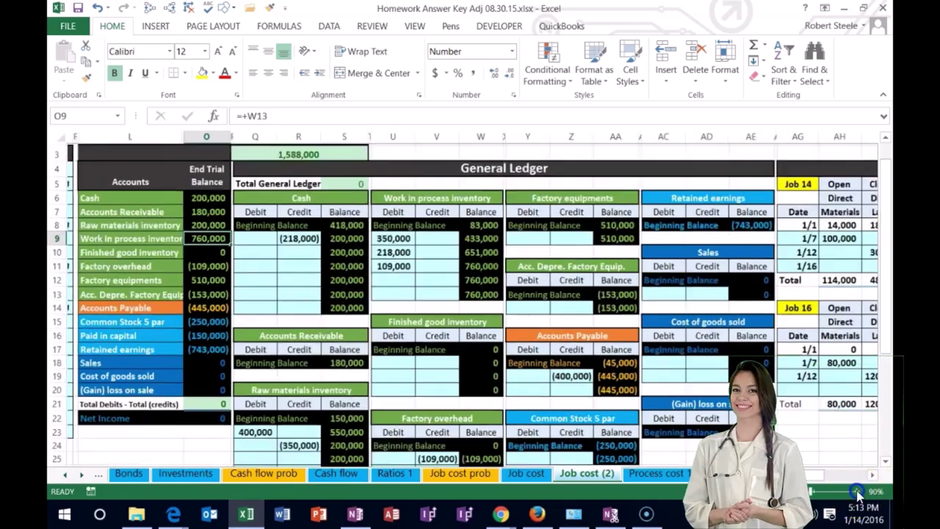
click(857, 490)
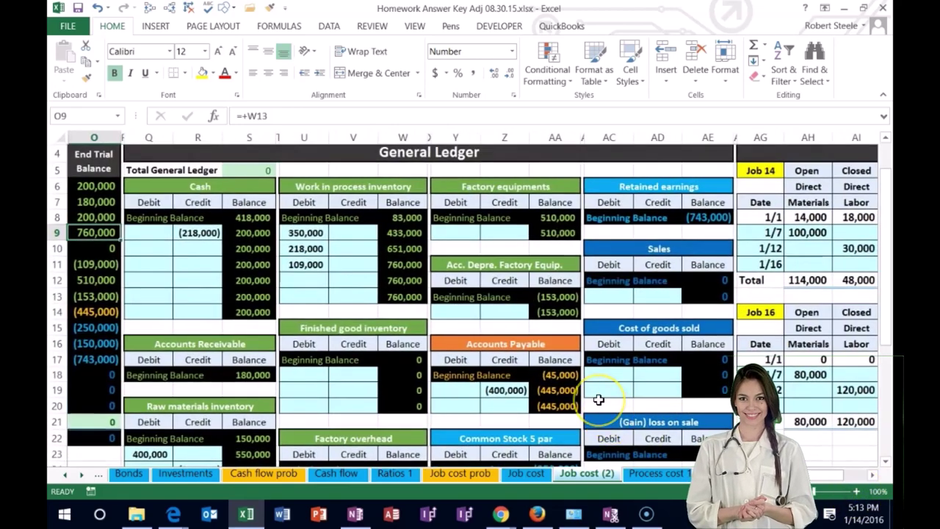
key(Left)
key(Left)
key(Left)
key(Left)
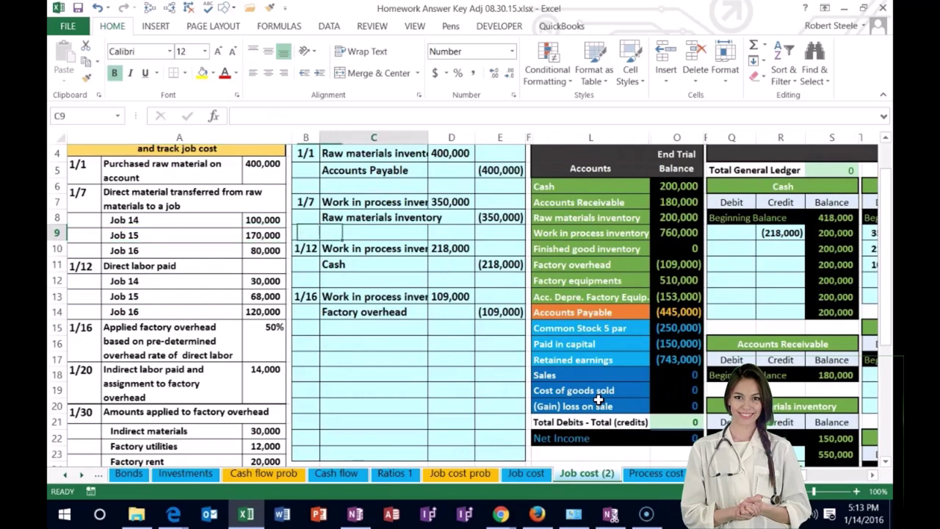
key(Down)
key(Down)
key(Down)
key(Down)
key(Left)
key(Left)
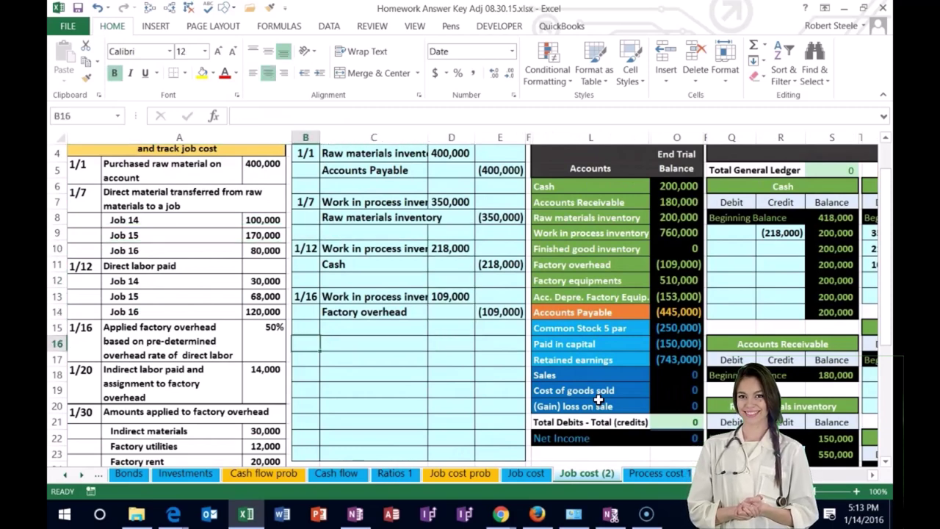
text(1/20)
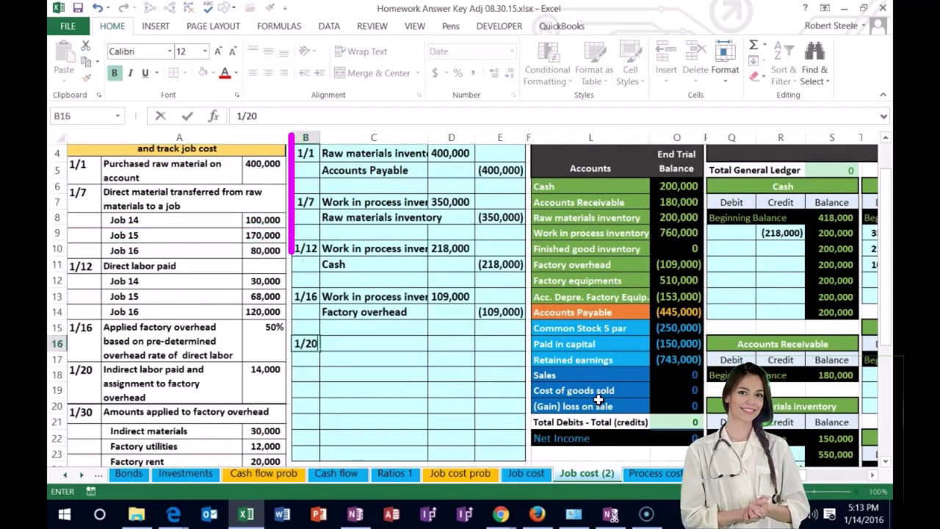
key(Return)
key(Right)
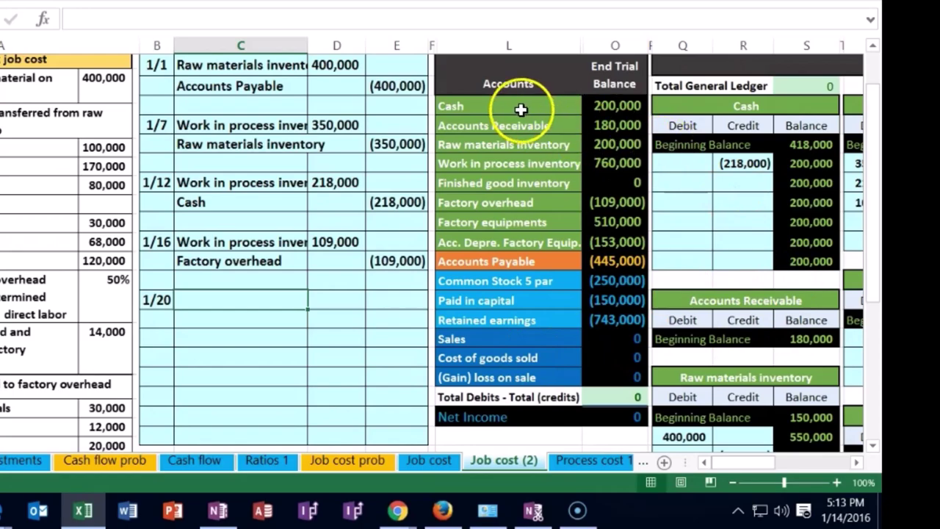
Copy the Cash account name from L6 and paste only its value into C17 as the credit account
drag(521, 106, 589, 105)
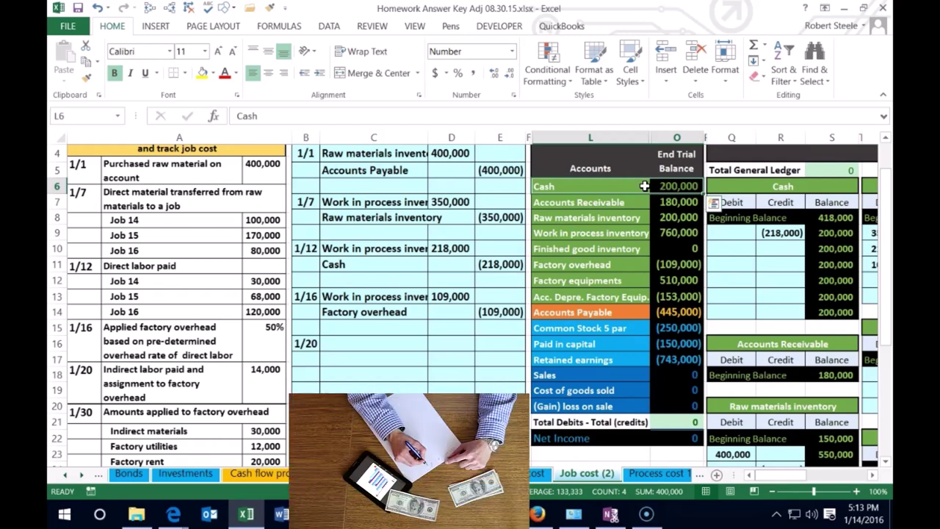
click(669, 186)
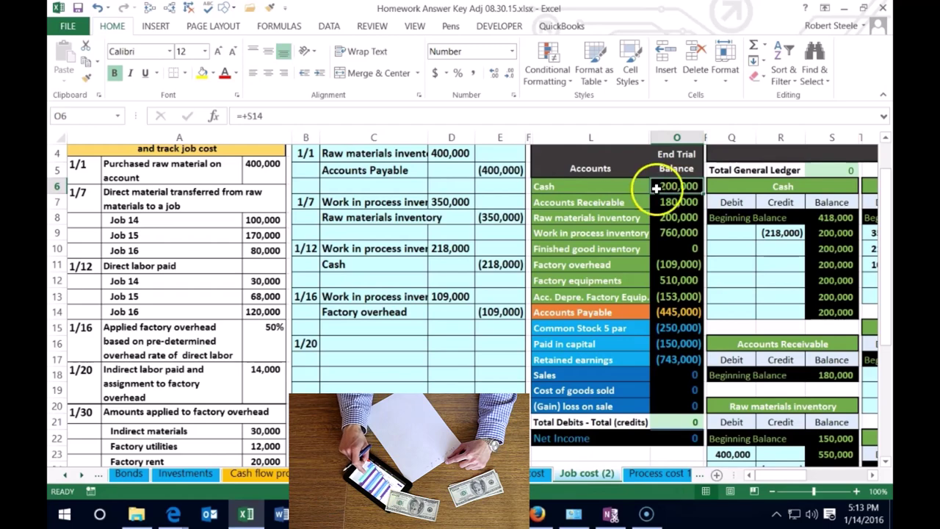
right_click(596, 185)
click(616, 195)
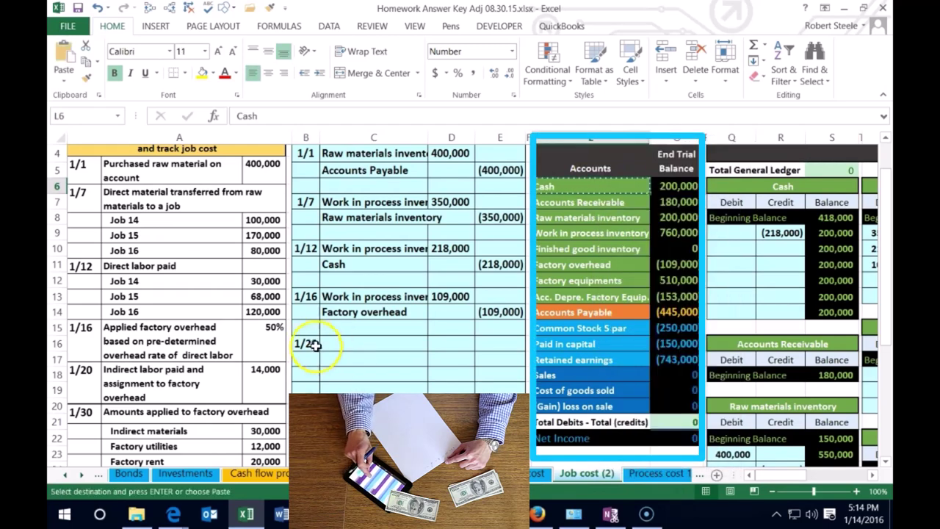
right_click(335, 360)
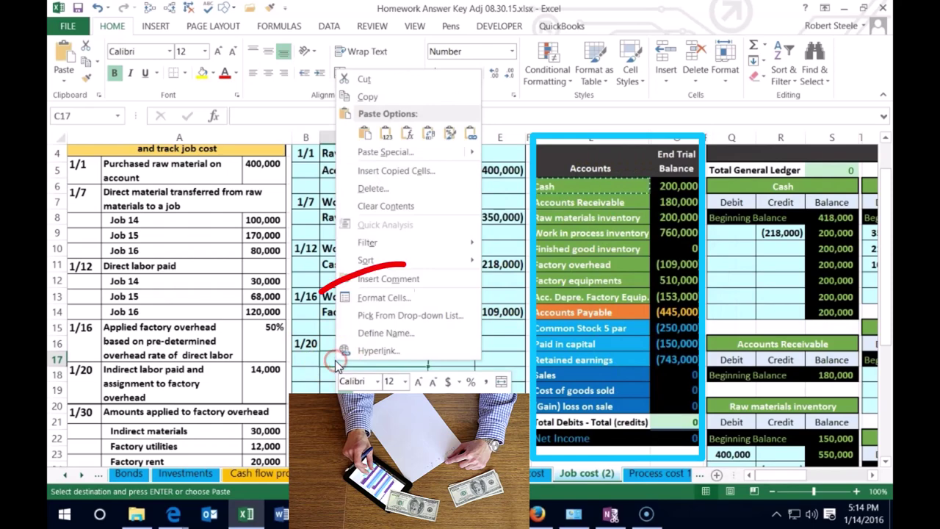
click(385, 126)
Enter the 1/20 indirect labor amounts: -14000 as the Cash credit in E17 and 14,000 as the debit in D16
click(493, 357)
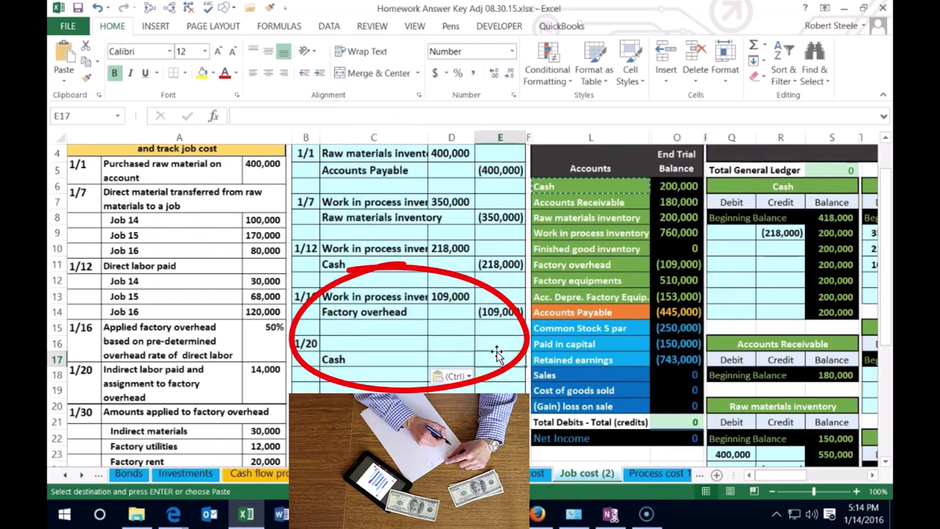
text(-14)
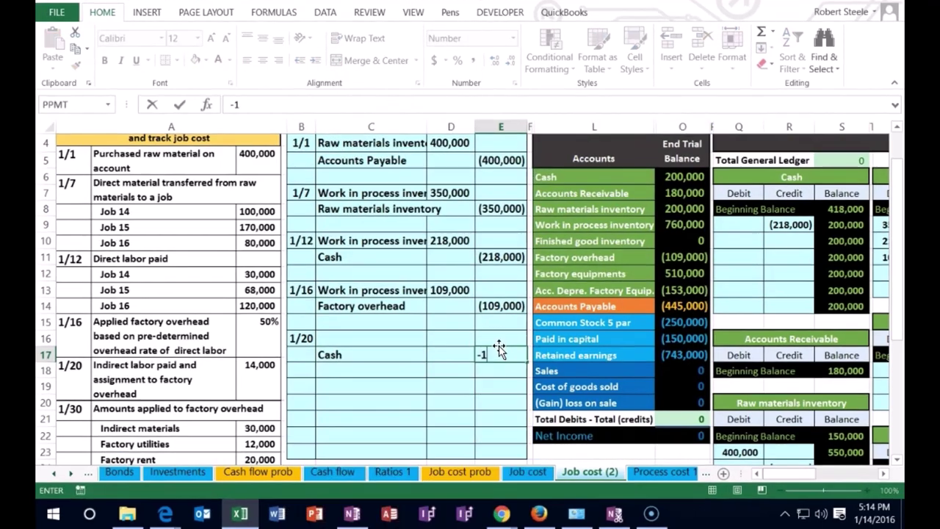
text(000)
key(Return)
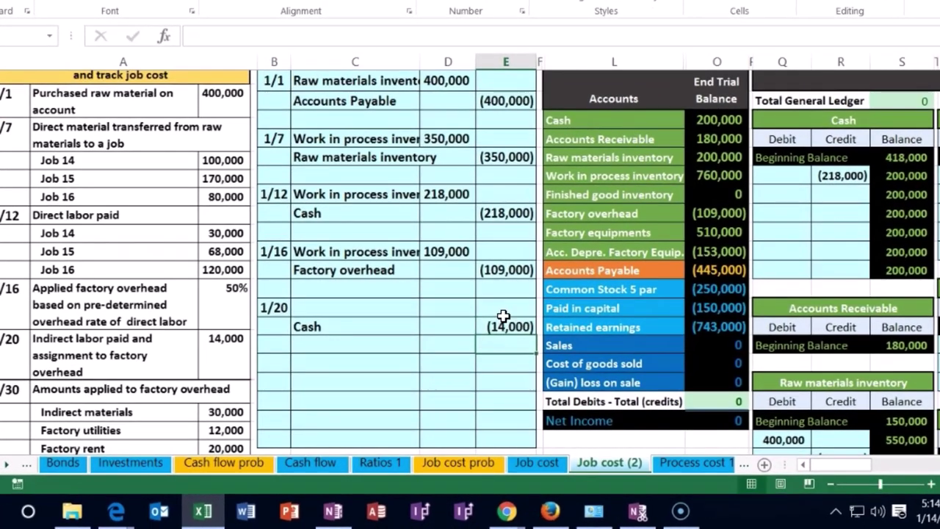
key(Left)
key(Up)
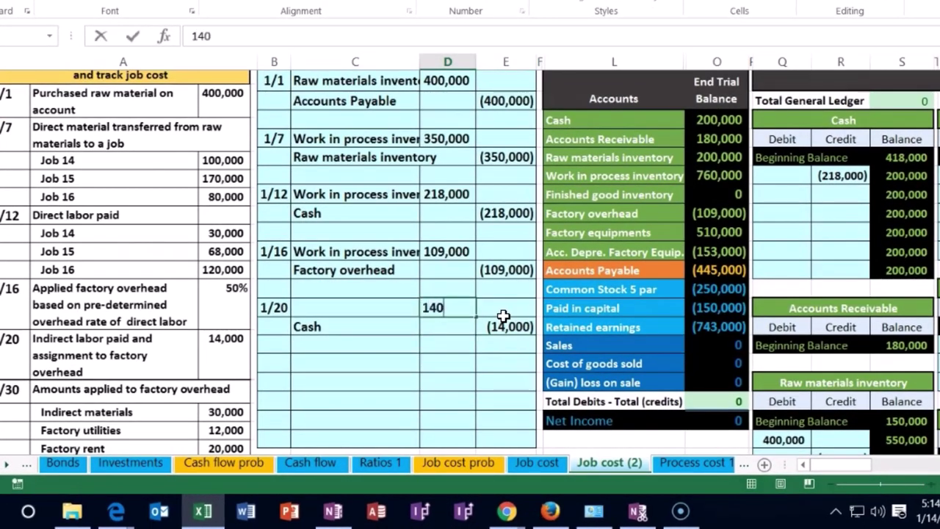
key(Return)
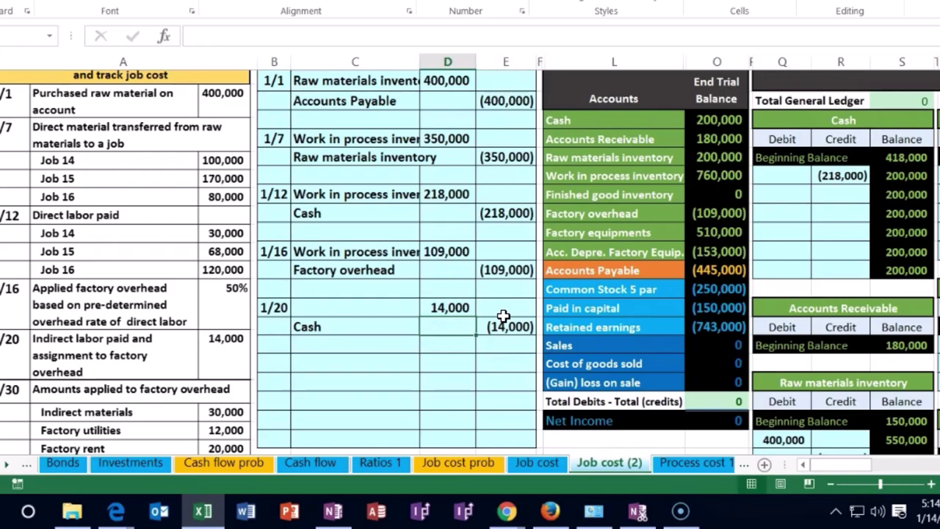